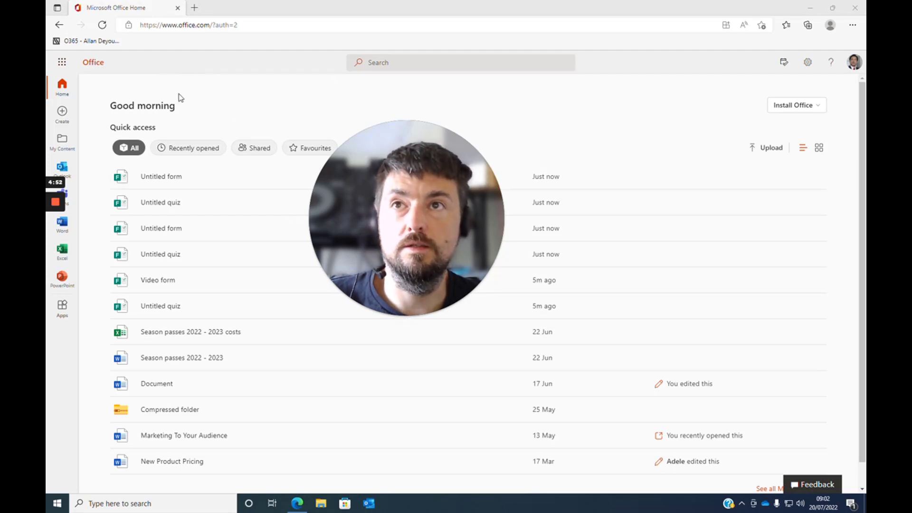
Step: Open Microsoft Forms from the full list of Microsoft 365 apps
left_click(63, 64)
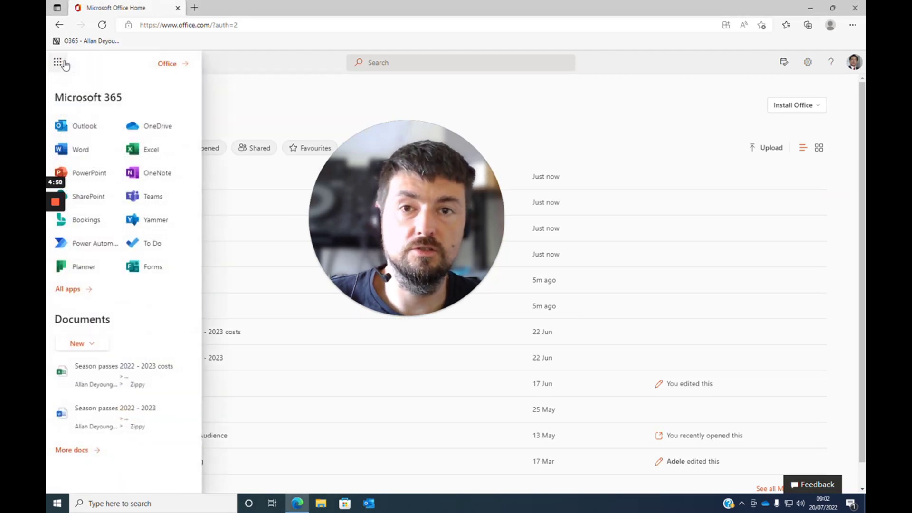
left_click(75, 290)
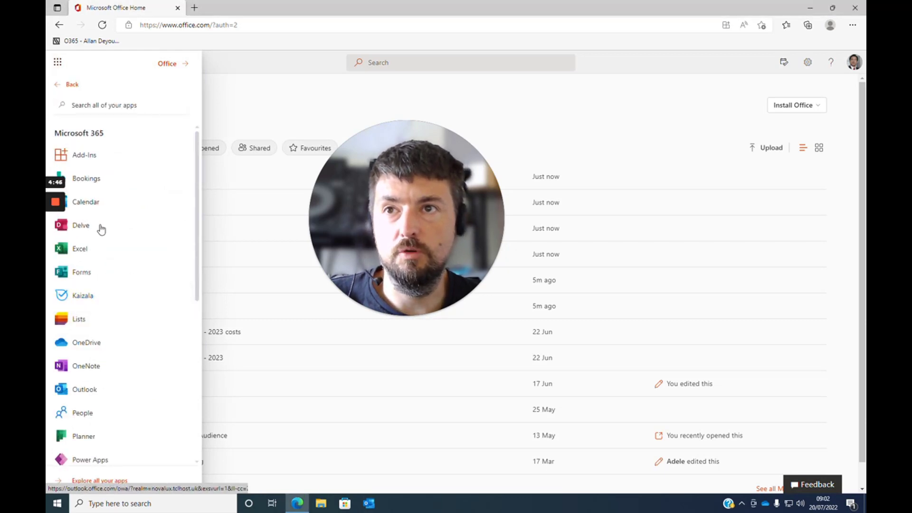
left_click(84, 270)
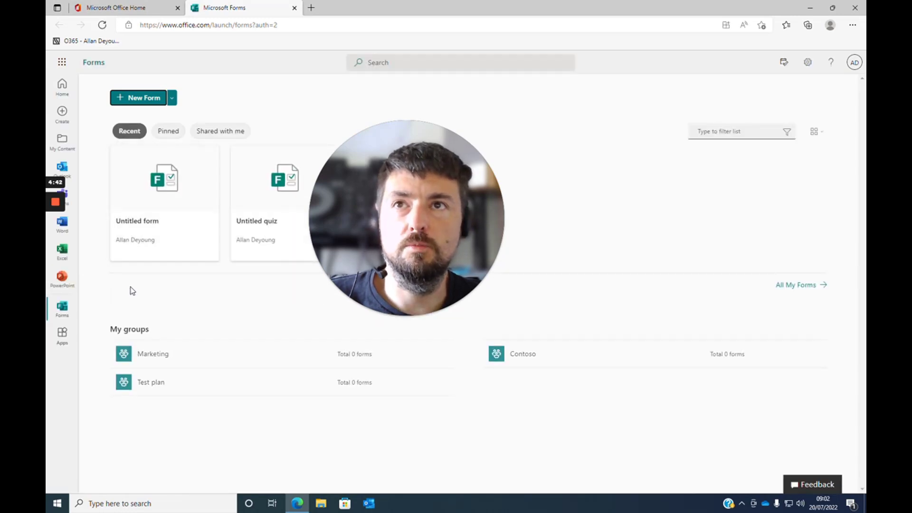
Step: Create a new blank quiz and a new blank form, view both, and return to the untitled form
left_click(172, 102)
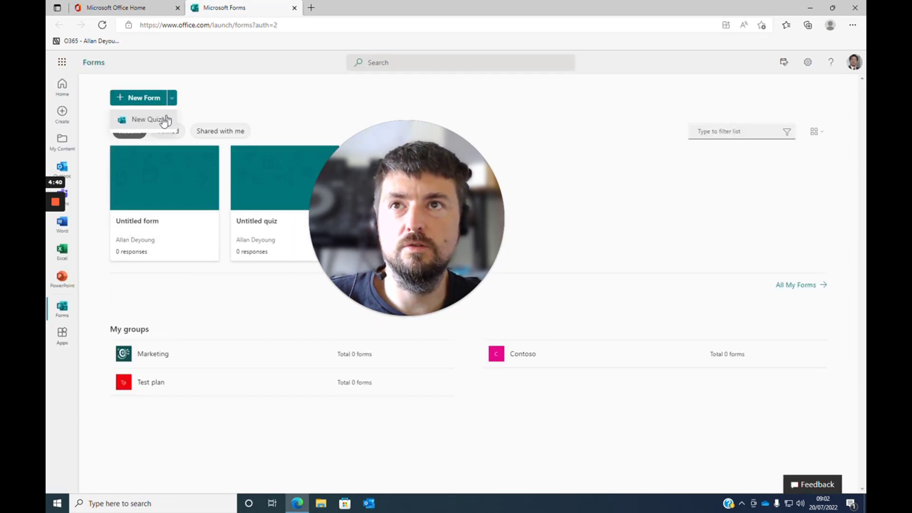
left_click(138, 120)
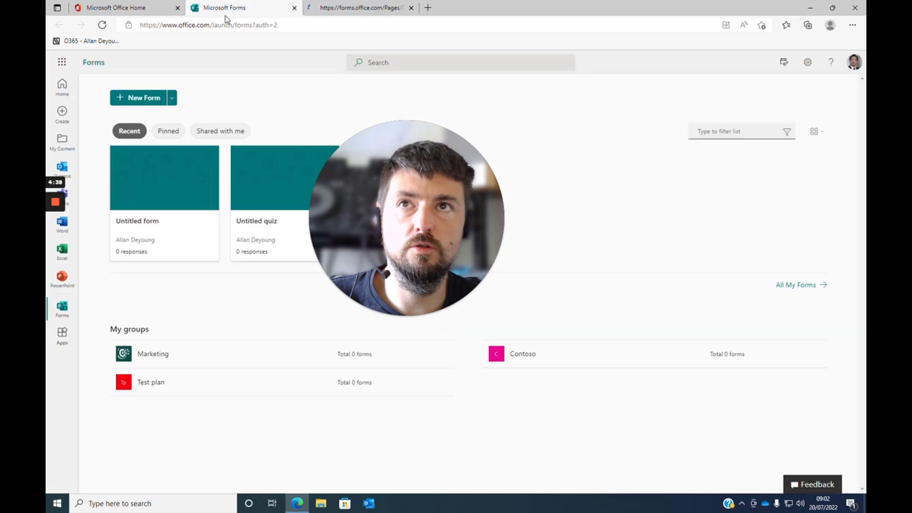
left_click(130, 97)
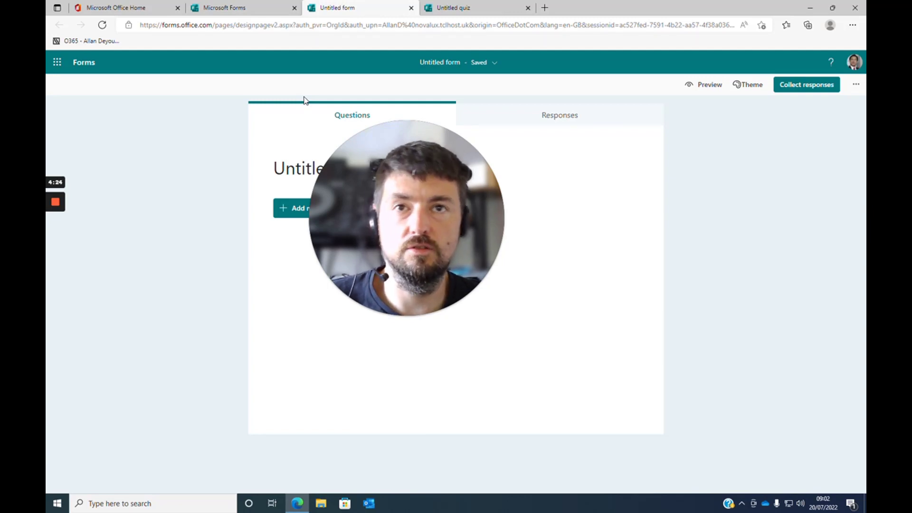
left_click_drag(368, 178, 116, 337)
left_click(459, 7)
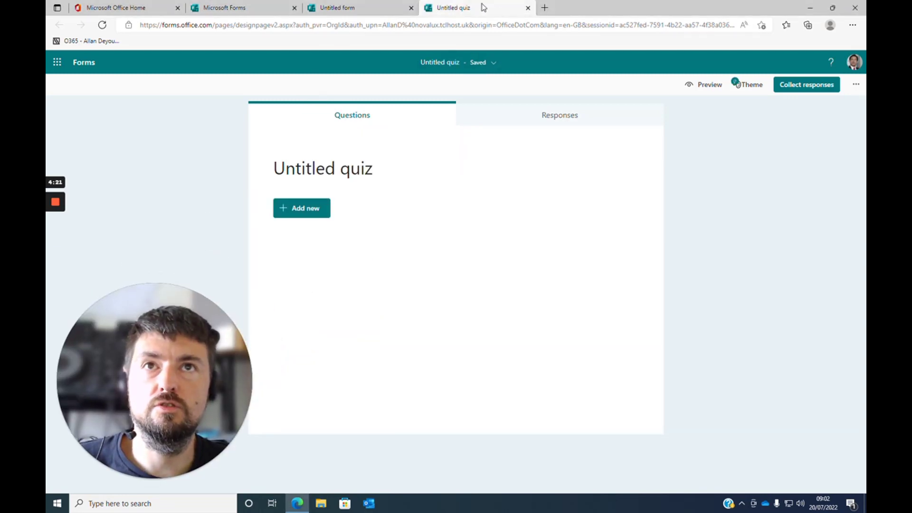
left_click(371, 7)
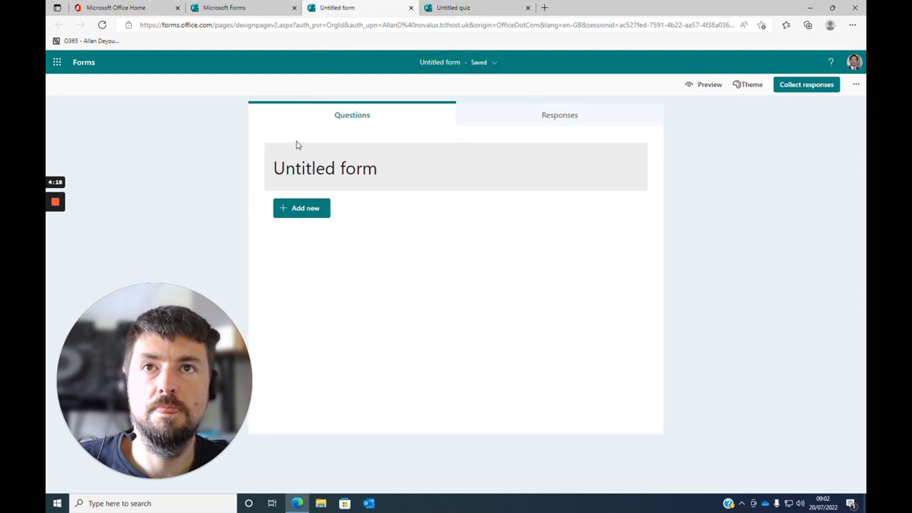
Step: Title the form "Video form" and enter "Form for video" as its description
left_click(306, 179)
type("Vidseo")
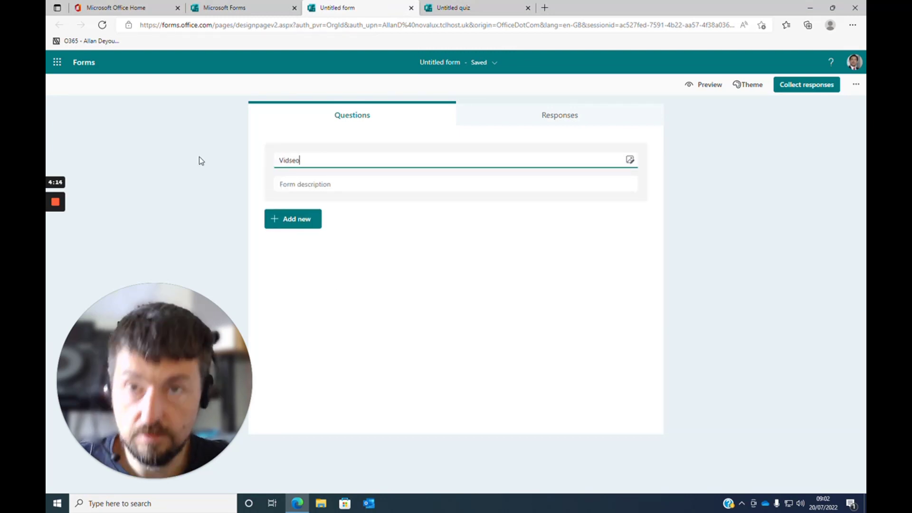
key("BackSpace")
key("BackSpace")
key("BackSpace")
key("BackSpace")
type("eo fornm")
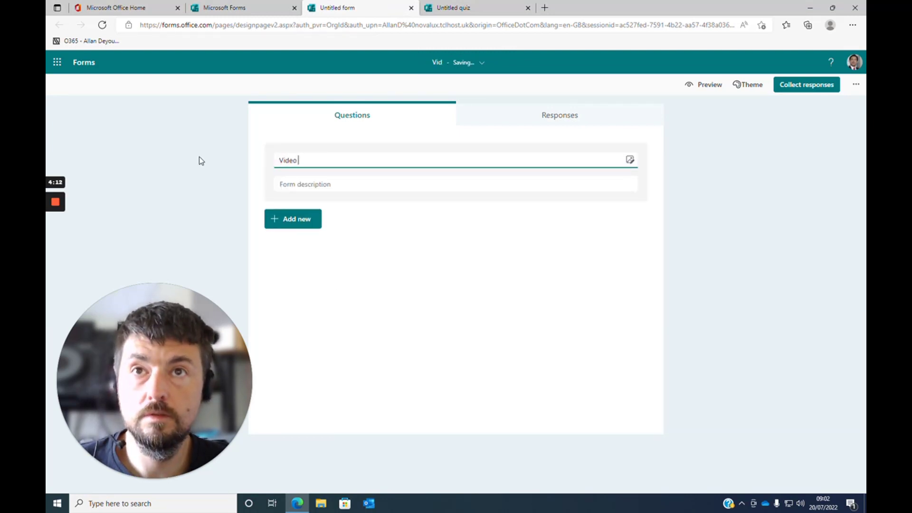
key("BackSpace")
key("BackSpace")
key("BackSpace")
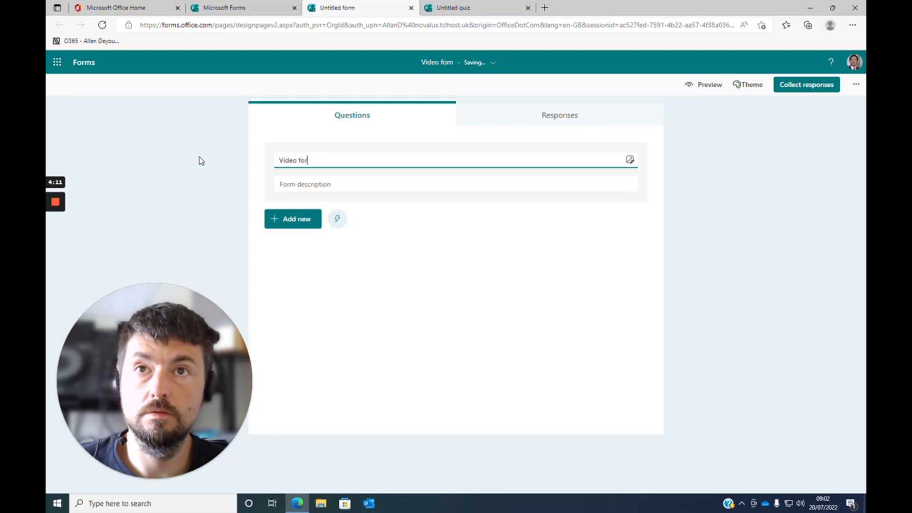
type("r.")
key("BackSpace")
type("m")
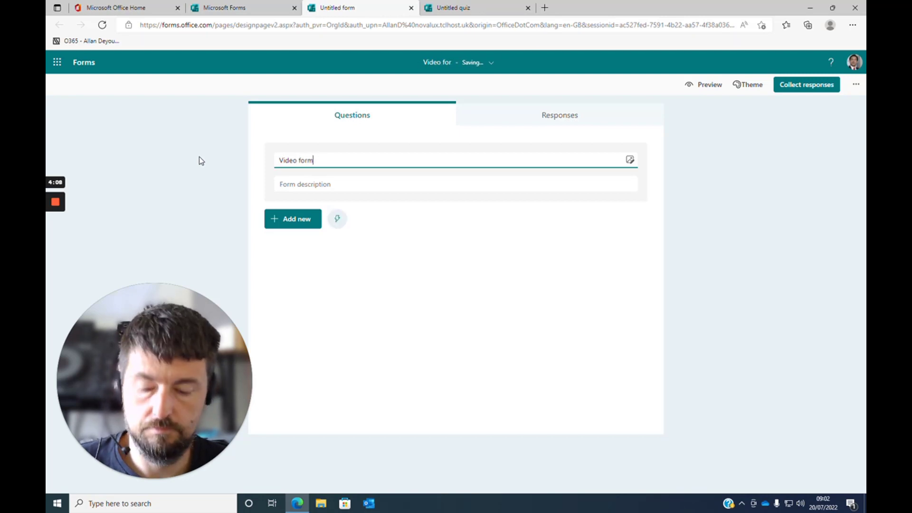
key("Tab")
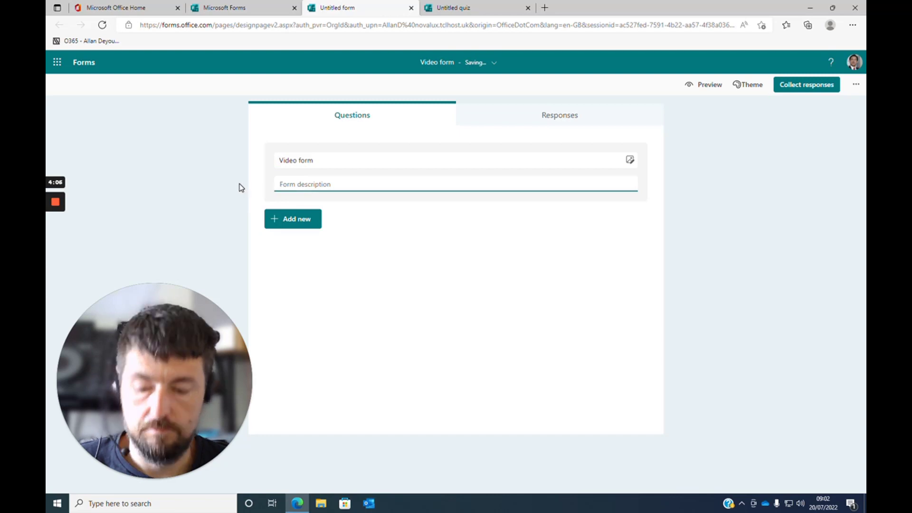
type("Form for video")
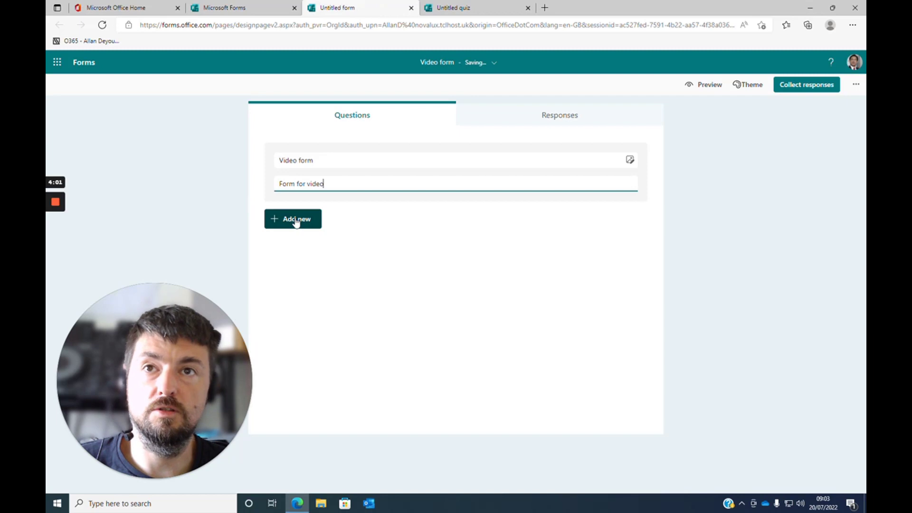
Step: Add a choice question "Is this a good choice?" with all the suggested options: Yes, No and Maybe
left_click(295, 221)
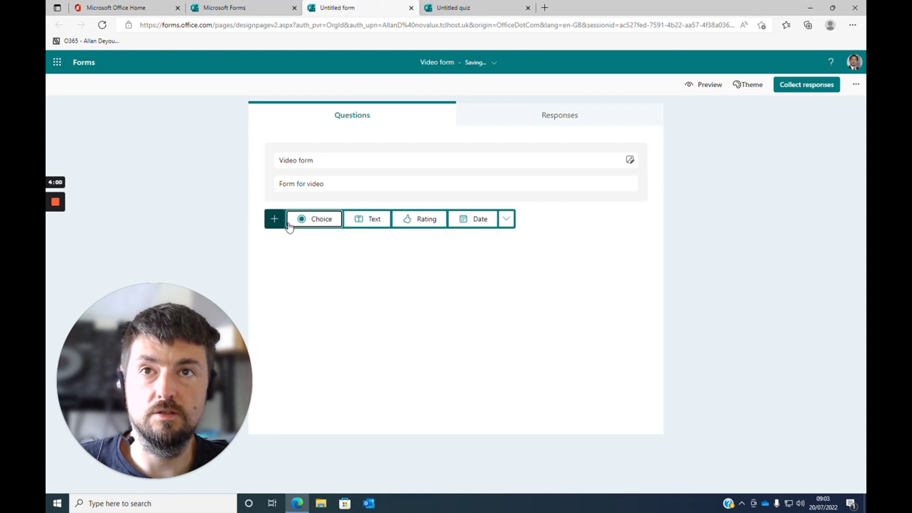
left_click(309, 218)
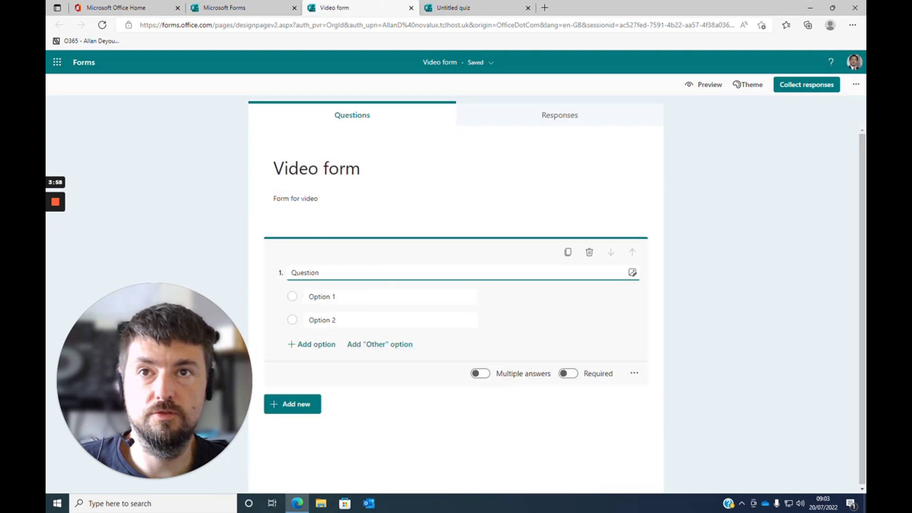
key("BackSpace")
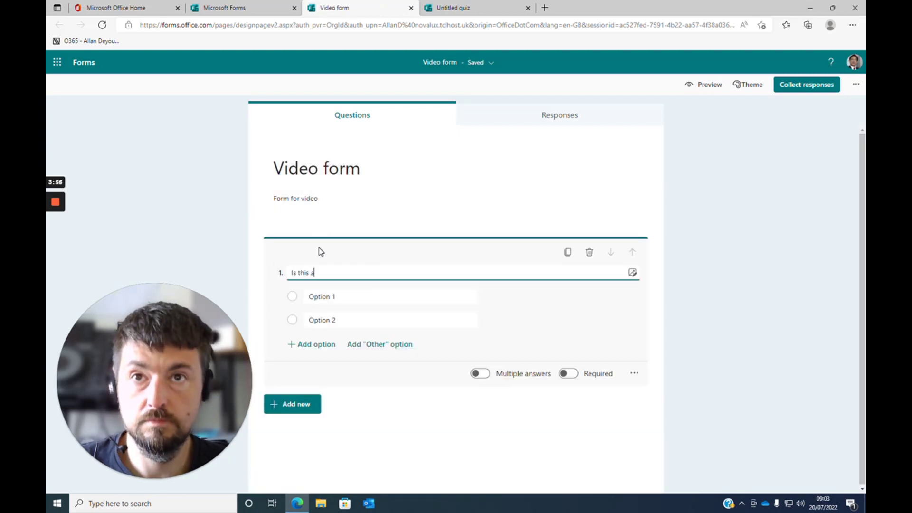
type("Is this a good choice?")
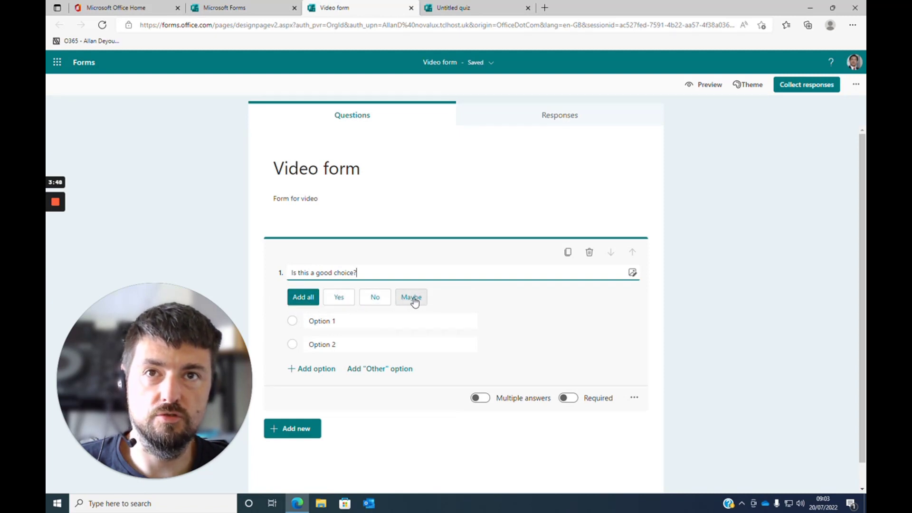
left_click(303, 297)
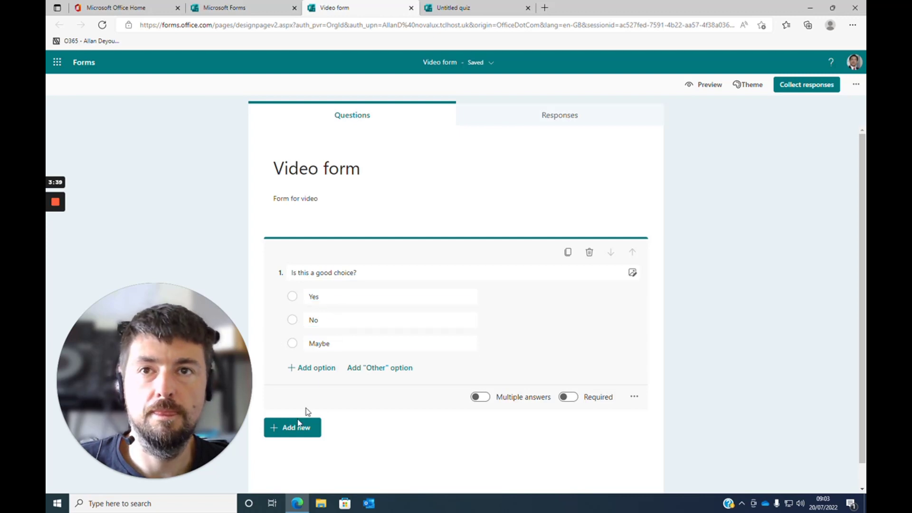
Step: Add a text question with long answer and required response turned on, and delete that question again
left_click(292, 430)
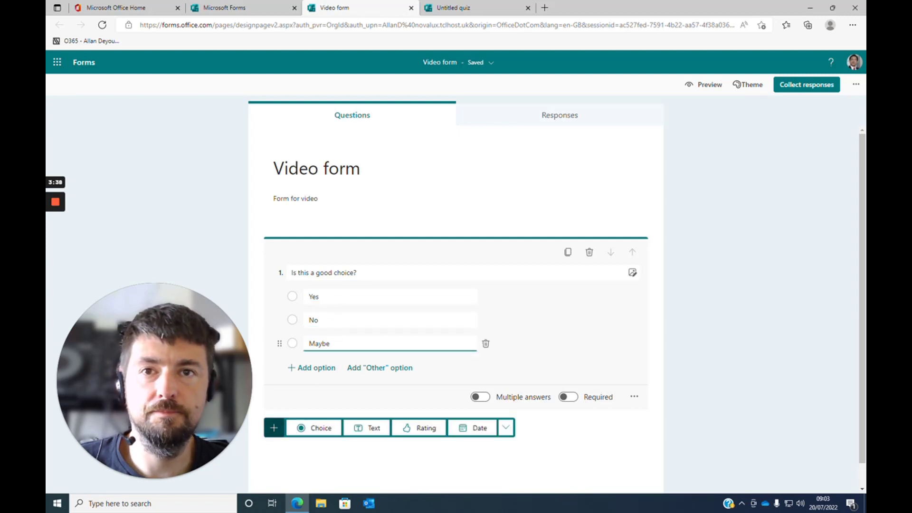
left_click(358, 427)
scroll(386, 279, "down", 2)
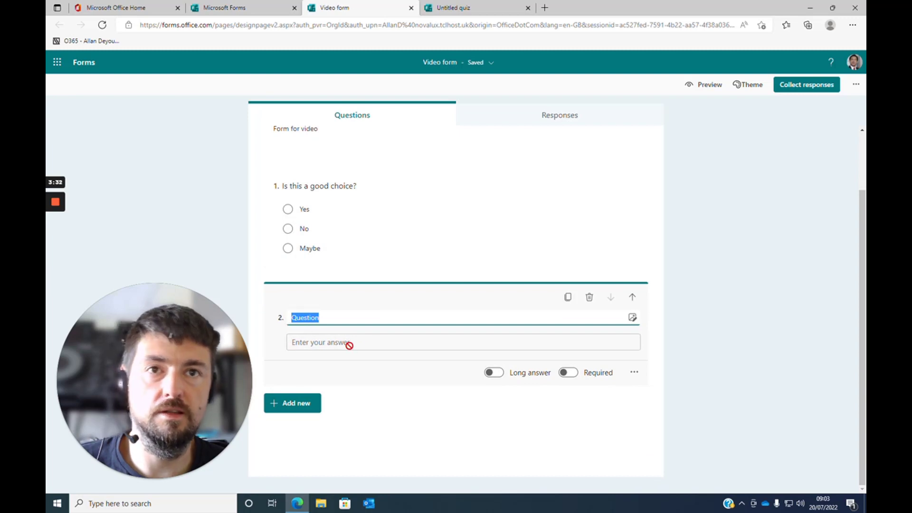
left_click(495, 374)
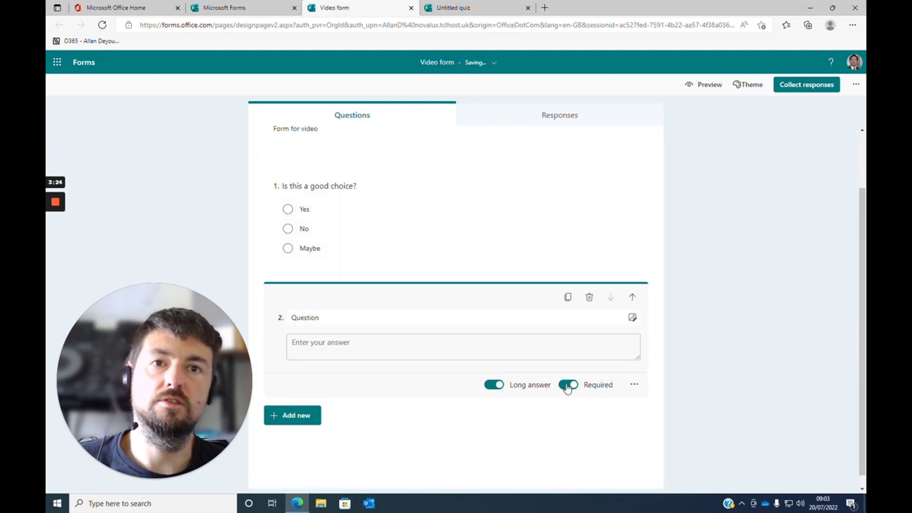
left_click(589, 299)
Step: Add a rating question with the text "Please rate my video" below the choice question
left_click(311, 359)
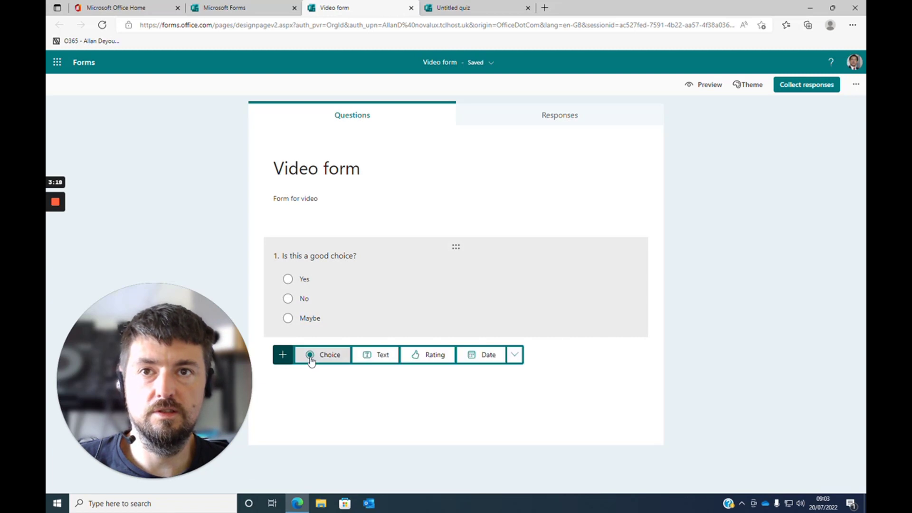
left_click(432, 359)
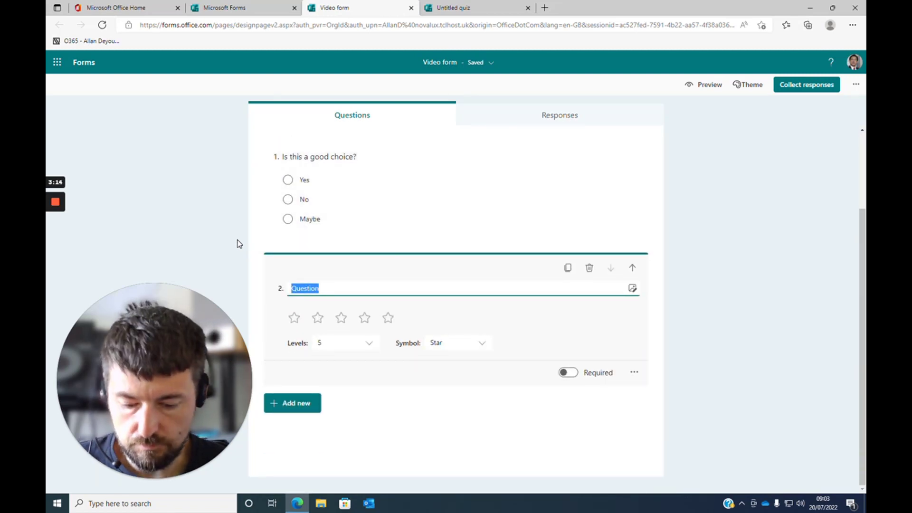
type("Please ra")
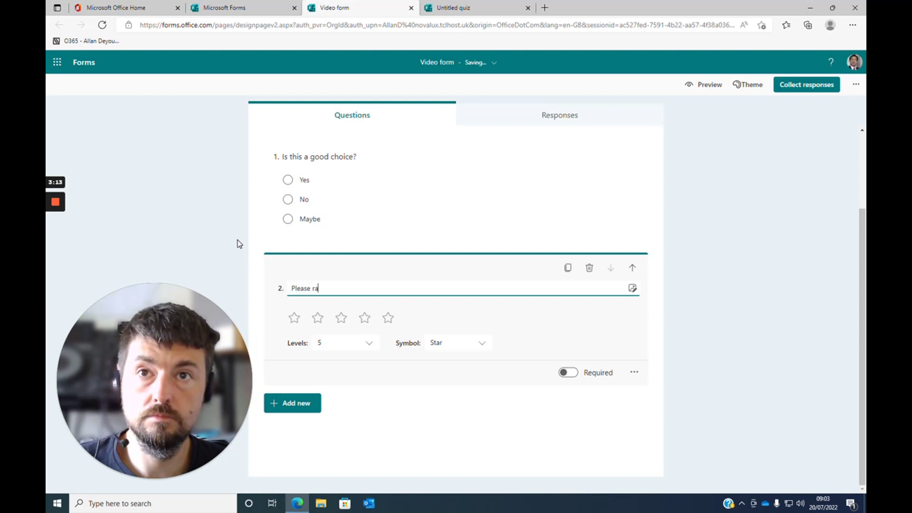
type("te my vi")
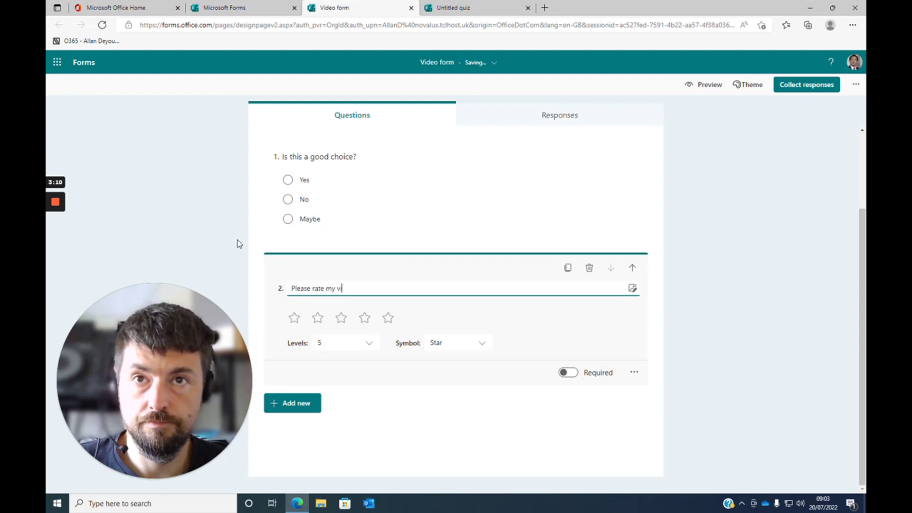
type("deo")
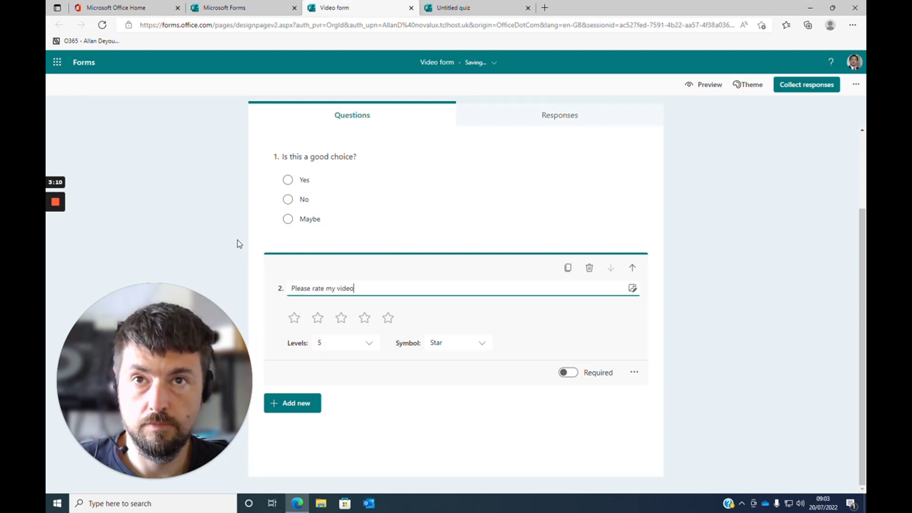
Step: Try the Number symbol on the rating question, restore Star, and look through the available rating levels
left_click(463, 341)
left_click(451, 360)
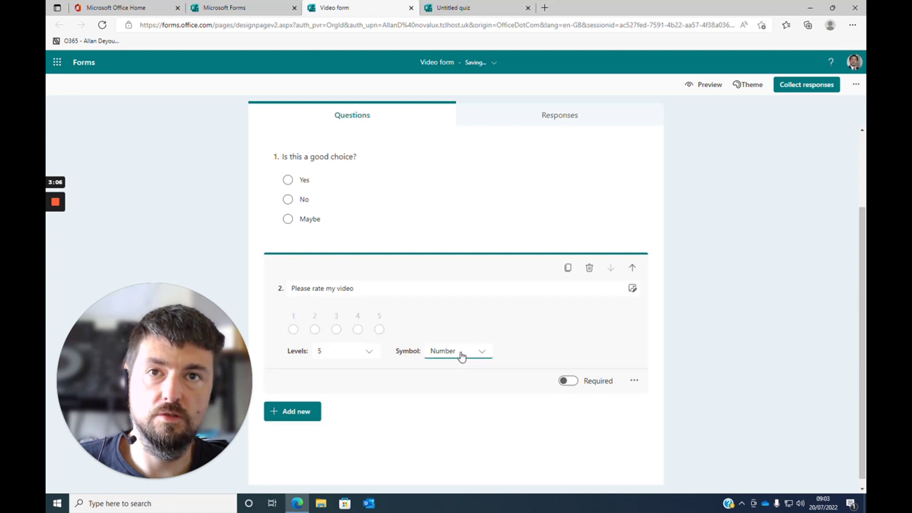
left_click(460, 355)
left_click(448, 388)
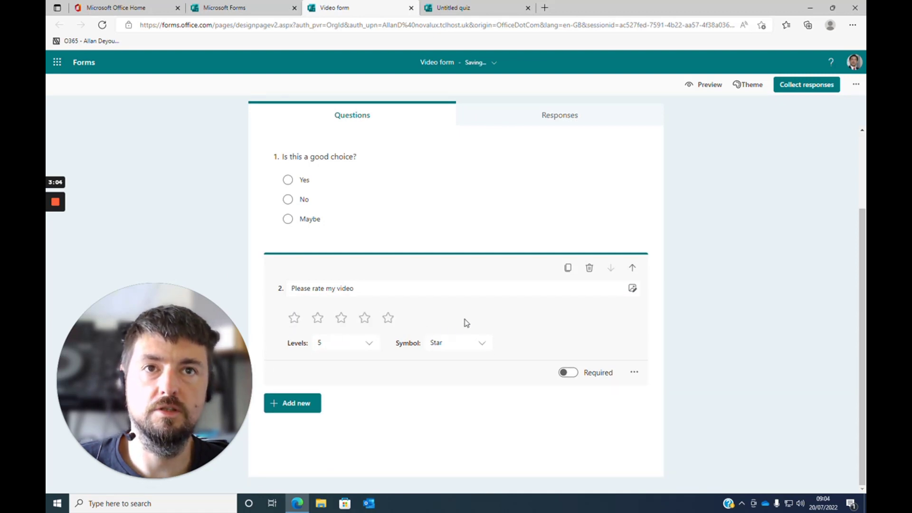
left_click(348, 354)
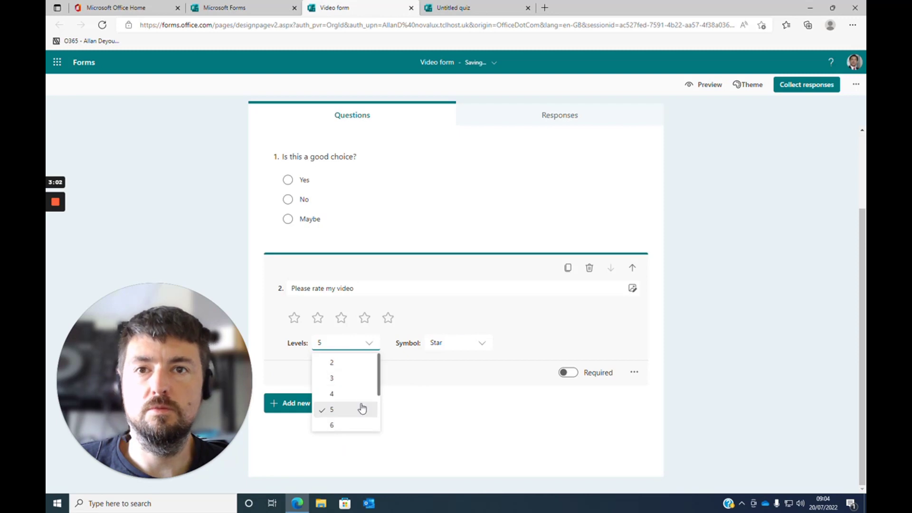
scroll(352, 418, "down", 2)
scroll(348, 399, "up", 2)
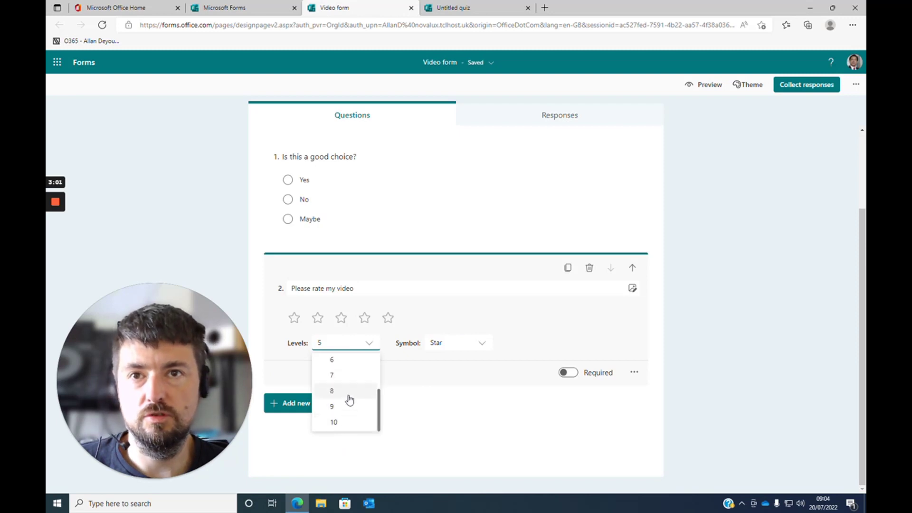
left_click(452, 397)
Step: Add a date question below the rating question and delete it again
left_click(303, 406)
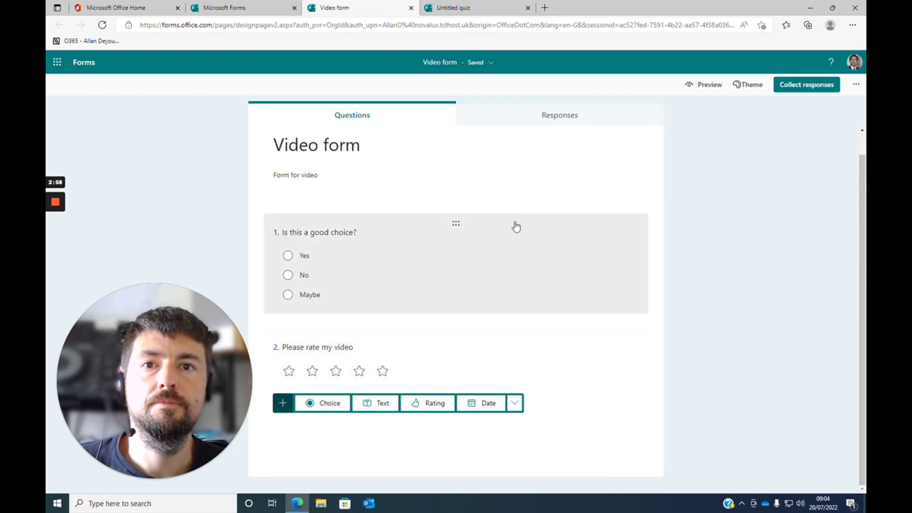
left_click(484, 404)
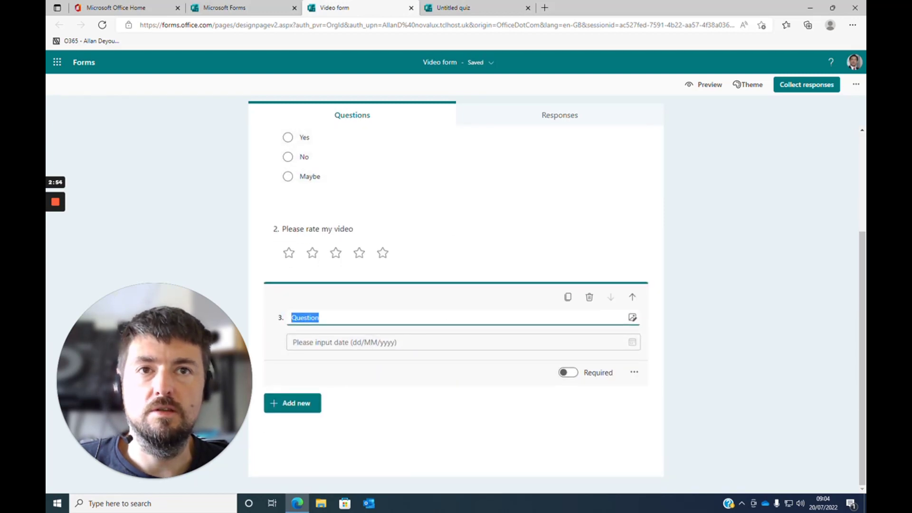
left_click(589, 298)
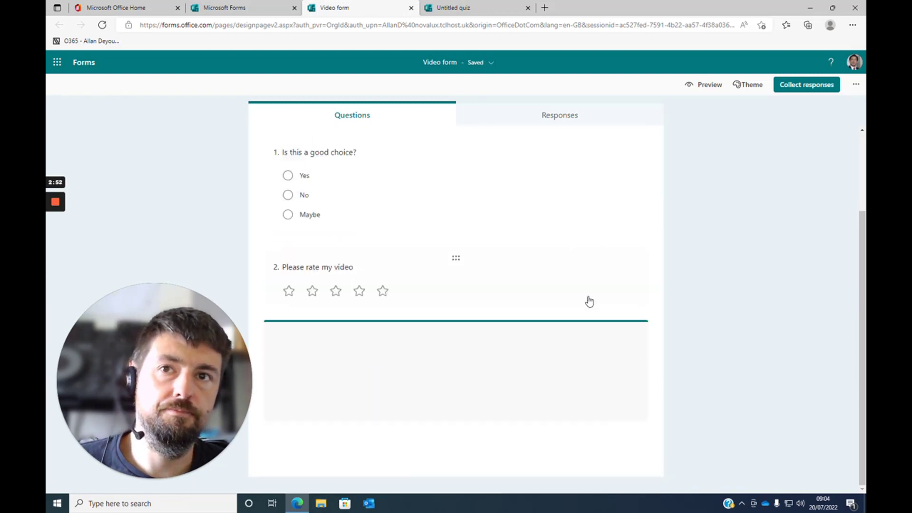
Step: Add a Likert question with the text "Please rate how satisfied your are" below the rating question
left_click(304, 404)
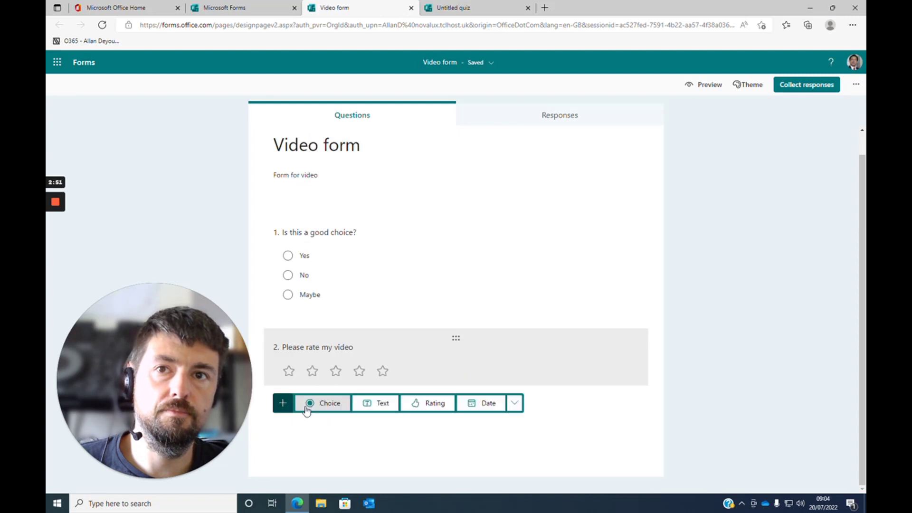
left_click(515, 402)
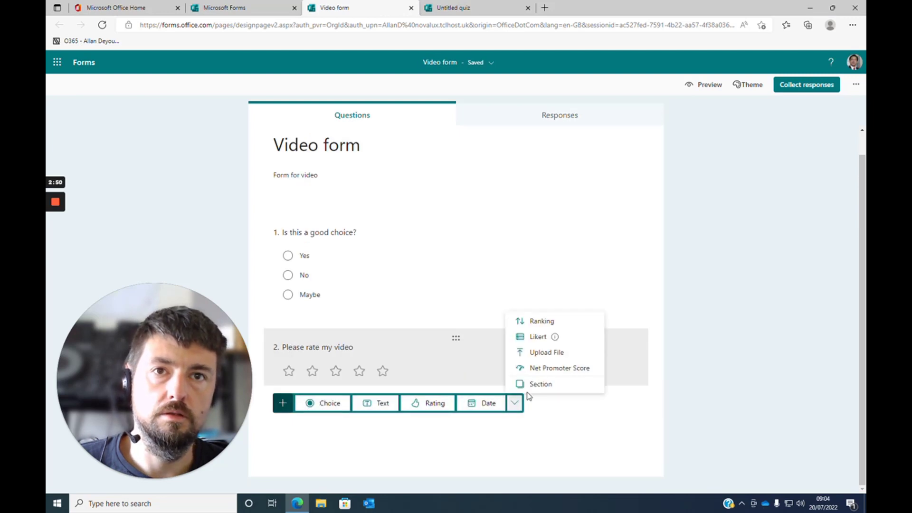
left_click(544, 338)
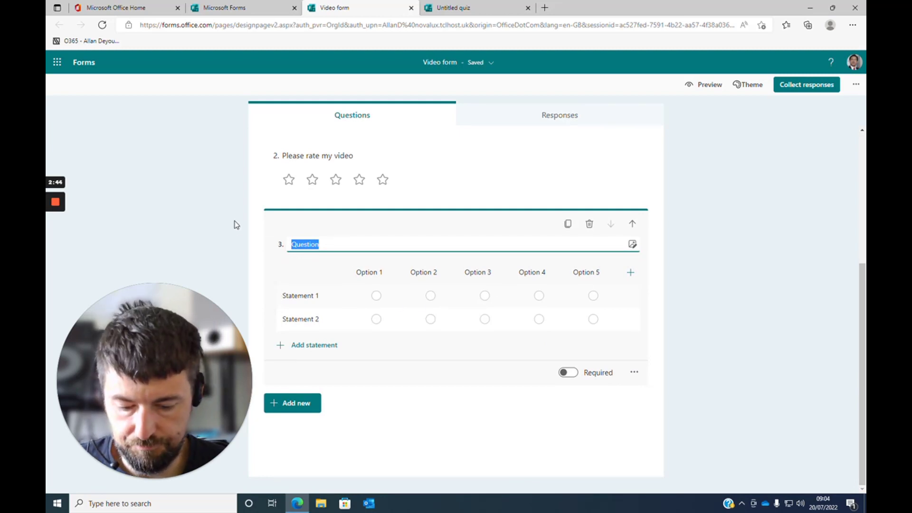
type("Please")
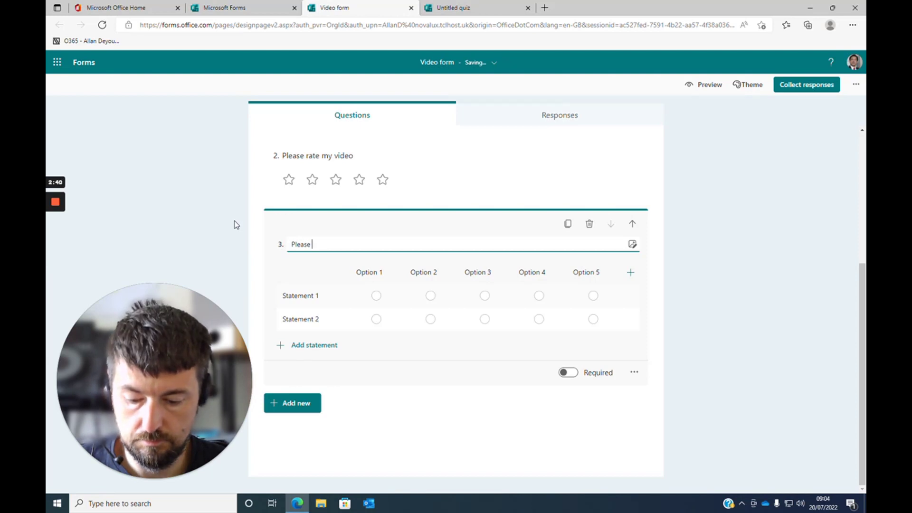
type(" rate")
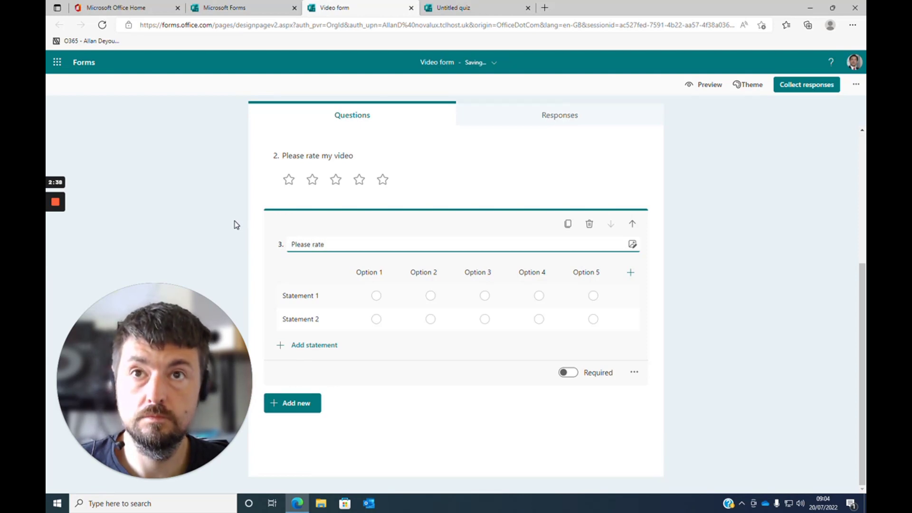
type(" how sat")
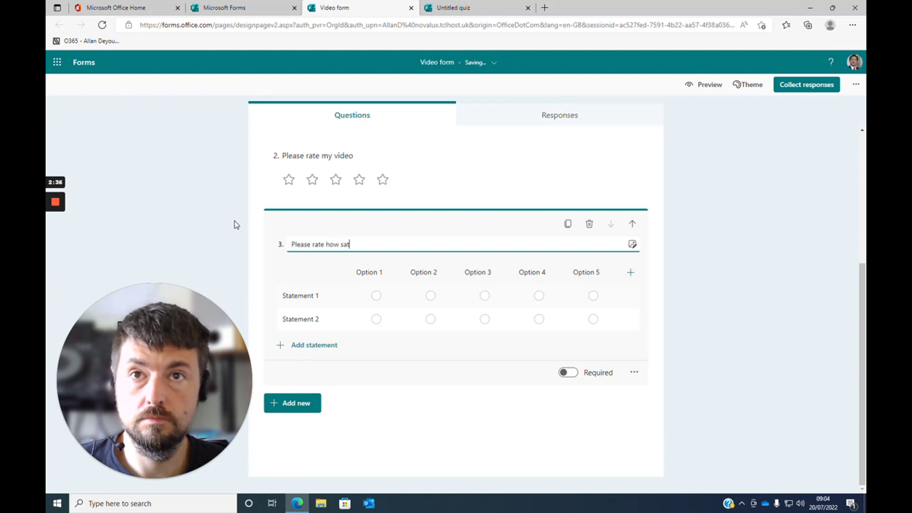
type("isf")
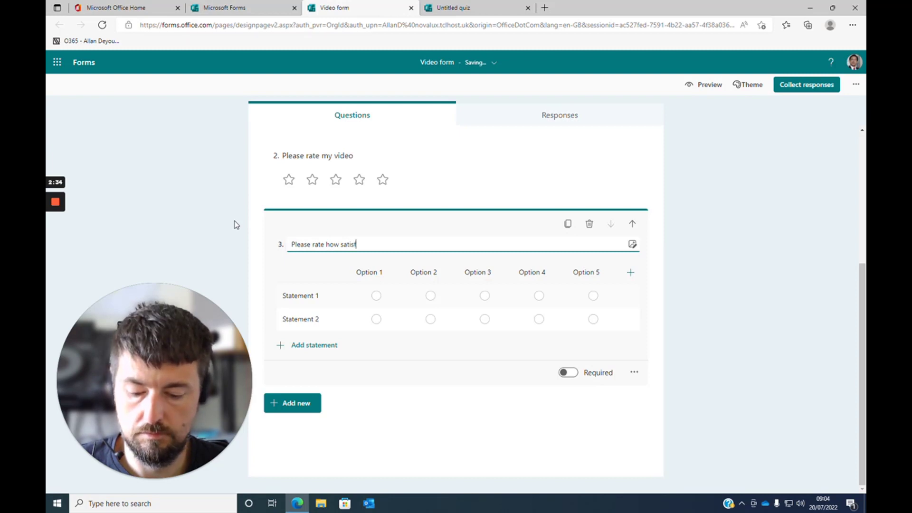
type("ied your a")
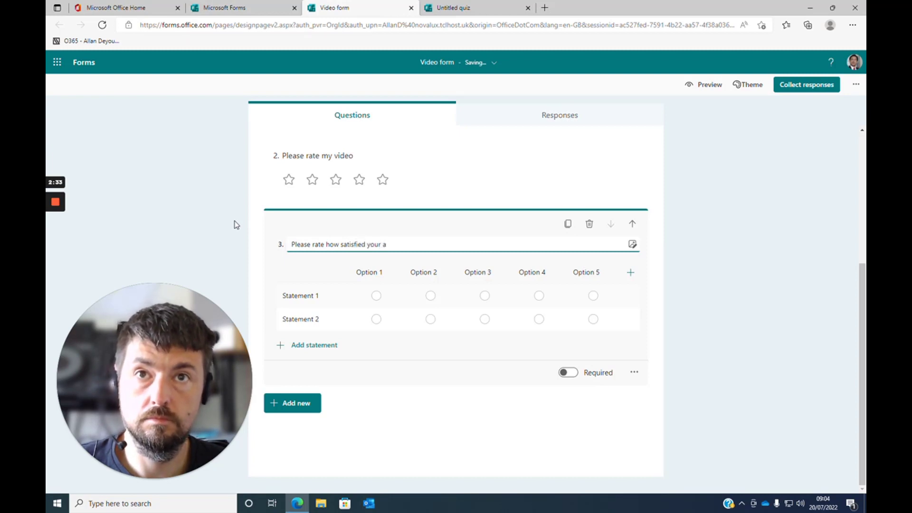
type("re")
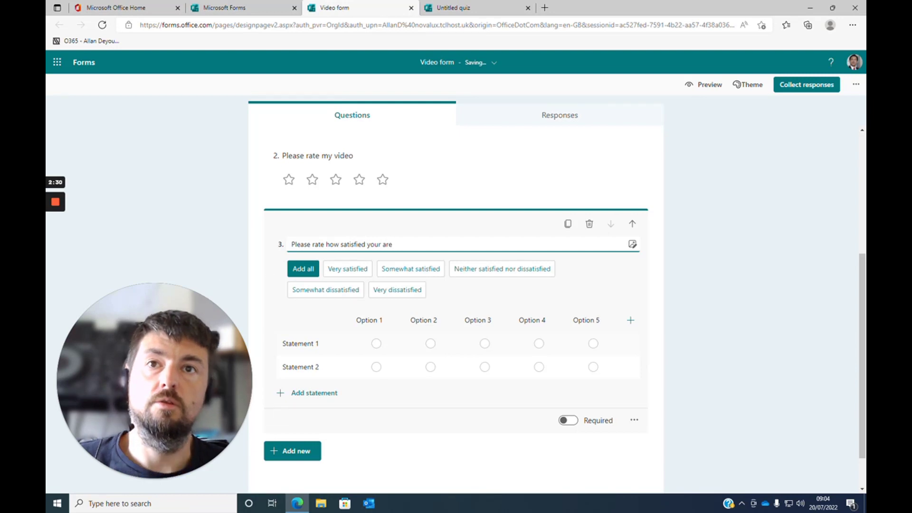
Step: Fill the Likert question's columns with all suggested options, from Very satisfied to Very dissatisfied
scroll(200, 250, "down", 1)
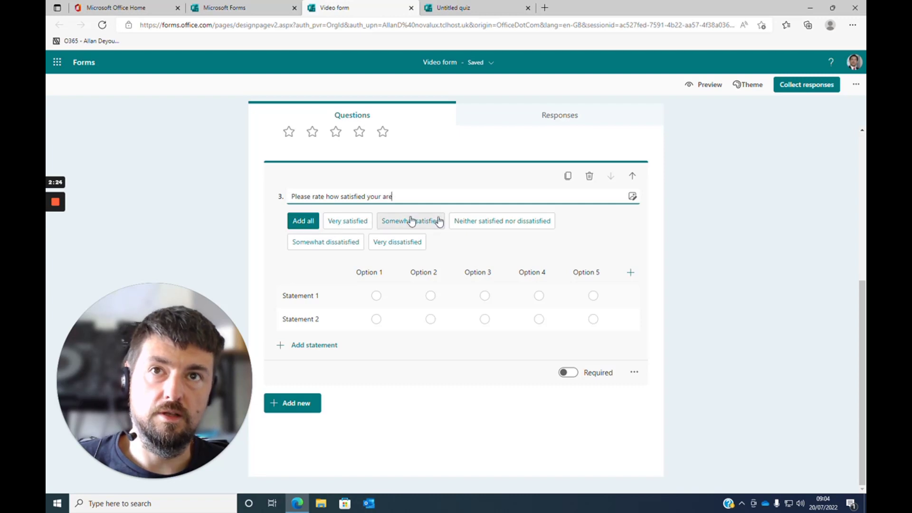
left_click(302, 220)
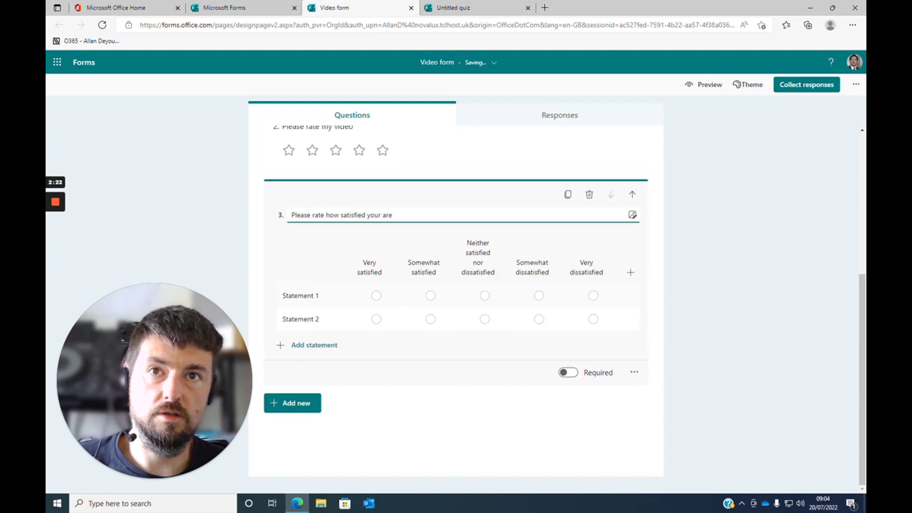
left_click(231, 307)
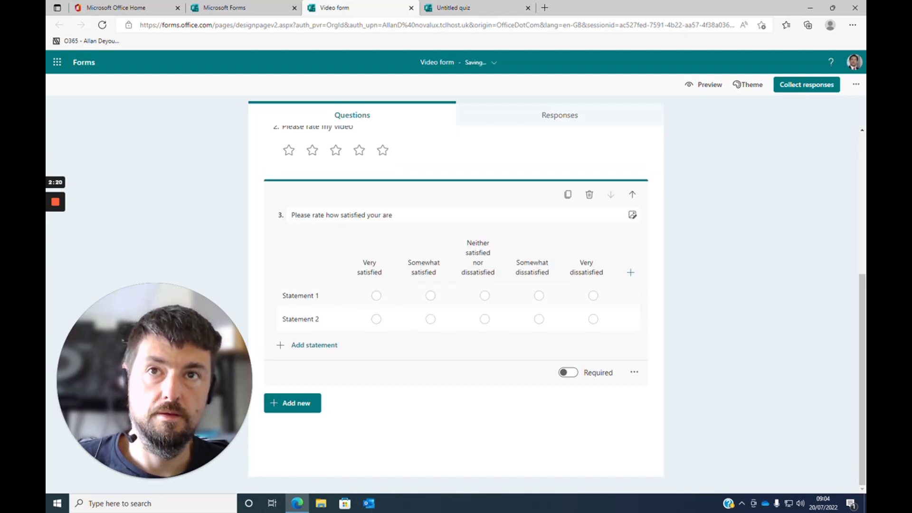
Step: View the Likert question outside editing, reopen it and select the text of its first statement
left_click(301, 296)
left_click(236, 254)
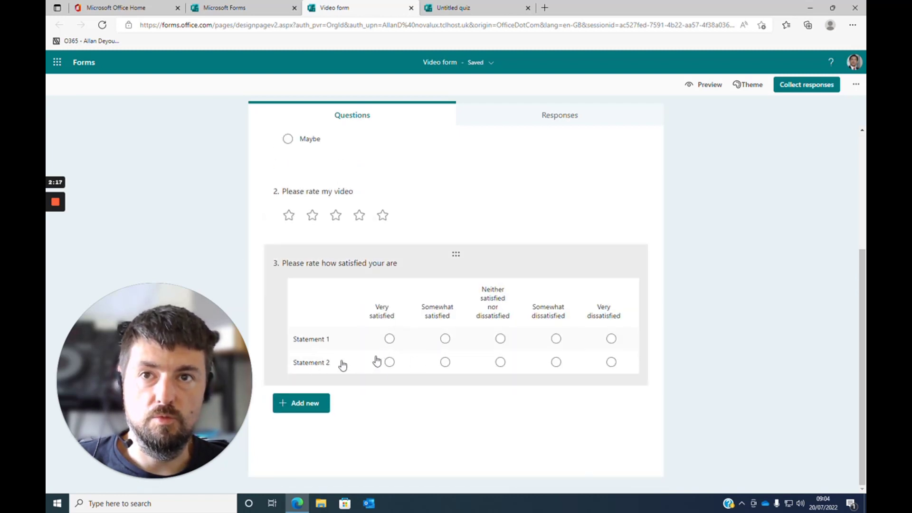
left_click(385, 372)
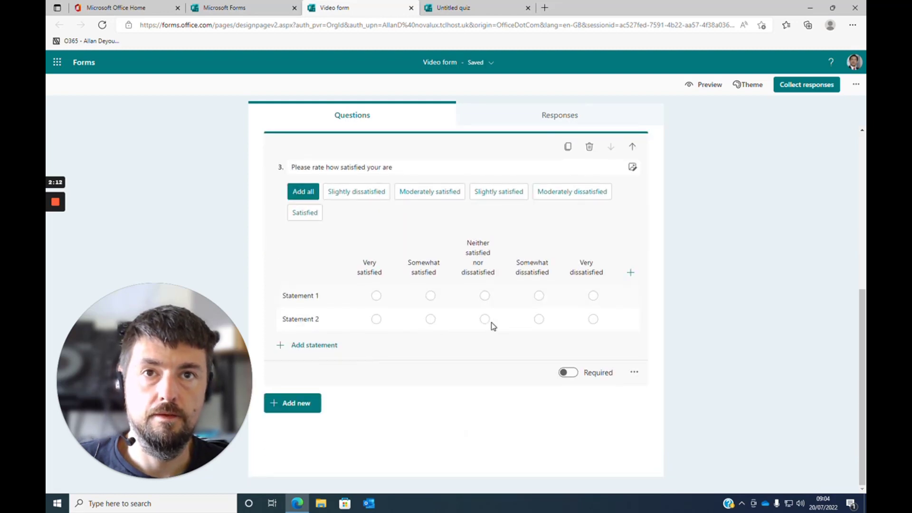
left_click(302, 295)
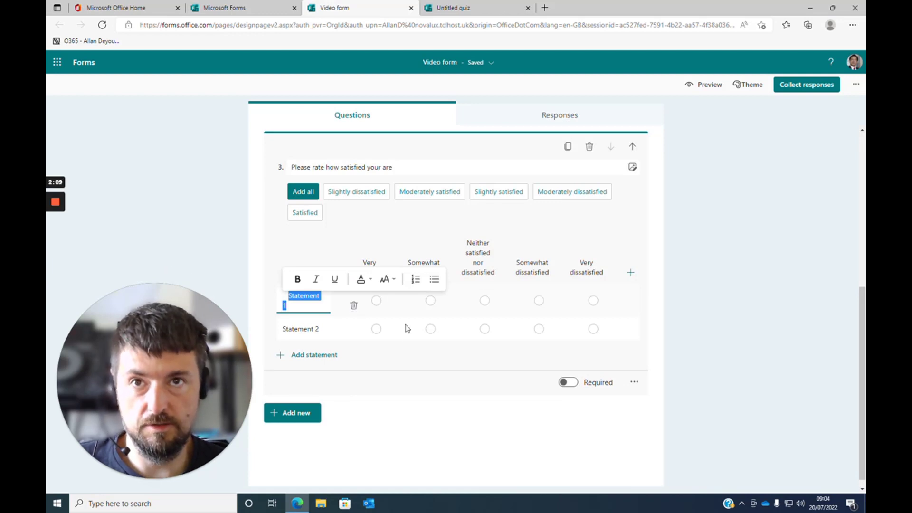
left_click(368, 352)
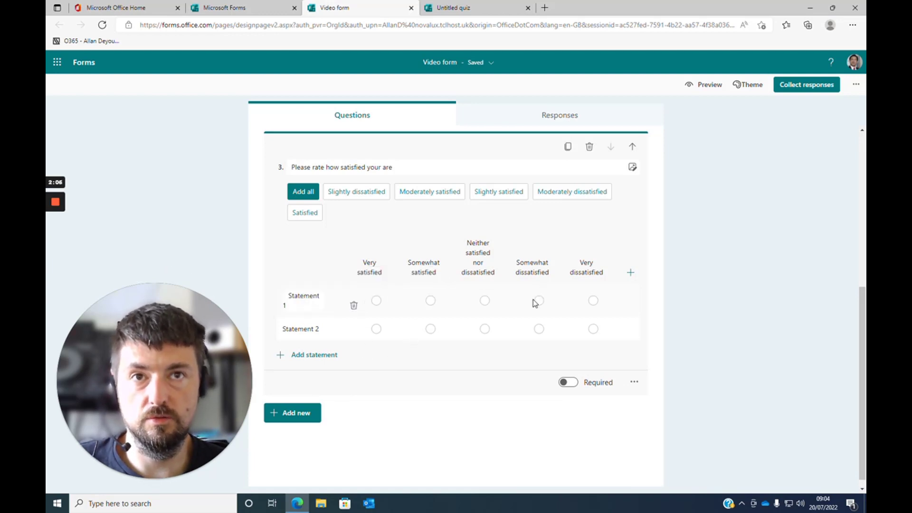
scroll(432, 370, "down", 1)
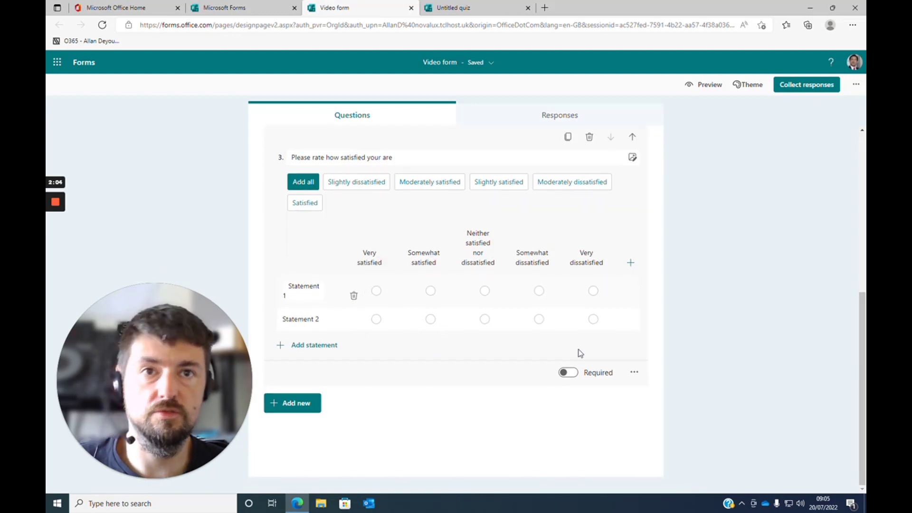
Step: Look at the form's response summary and return to the questions
left_click(299, 407)
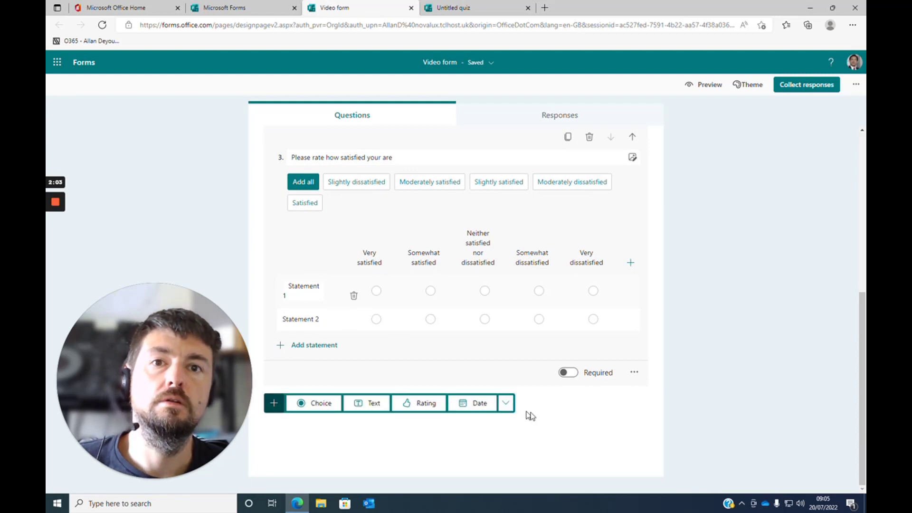
left_click(536, 121)
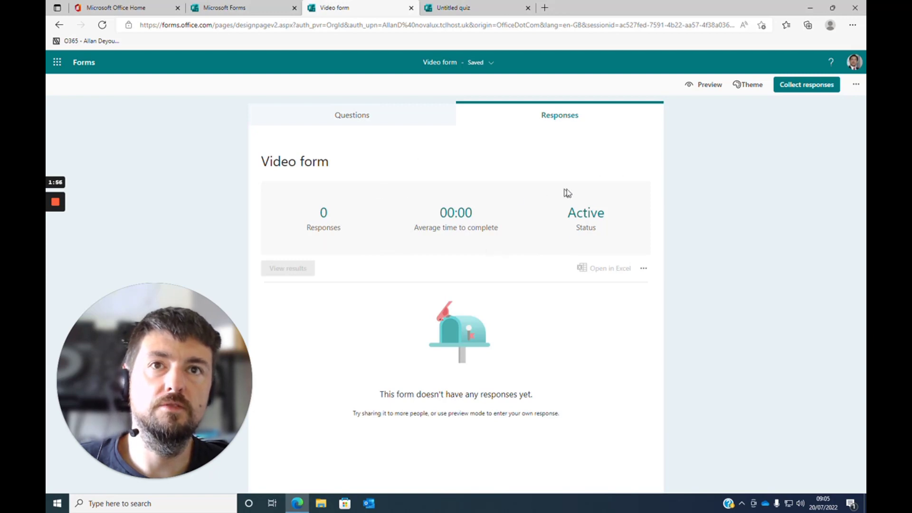
left_click(340, 122)
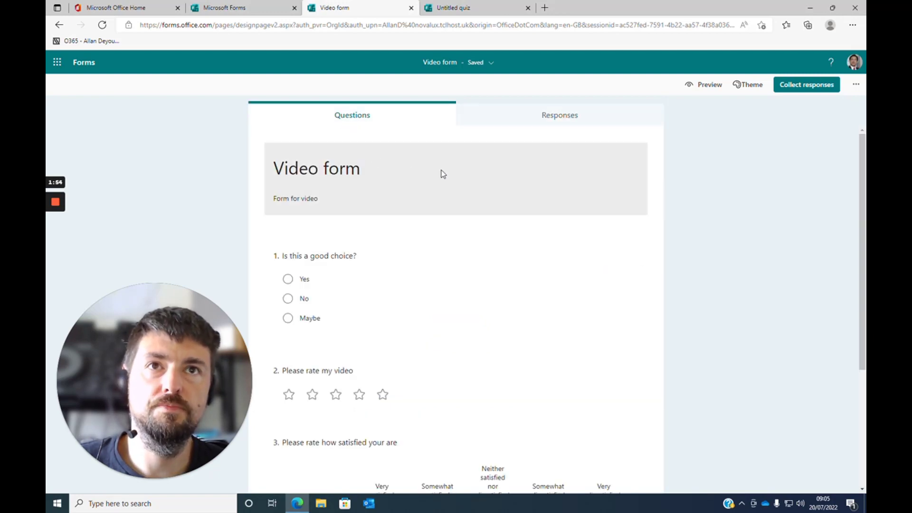
Step: Try several illustrated and photo themes, including underwater and coloured pencils, and apply the purple office theme
left_click(747, 86)
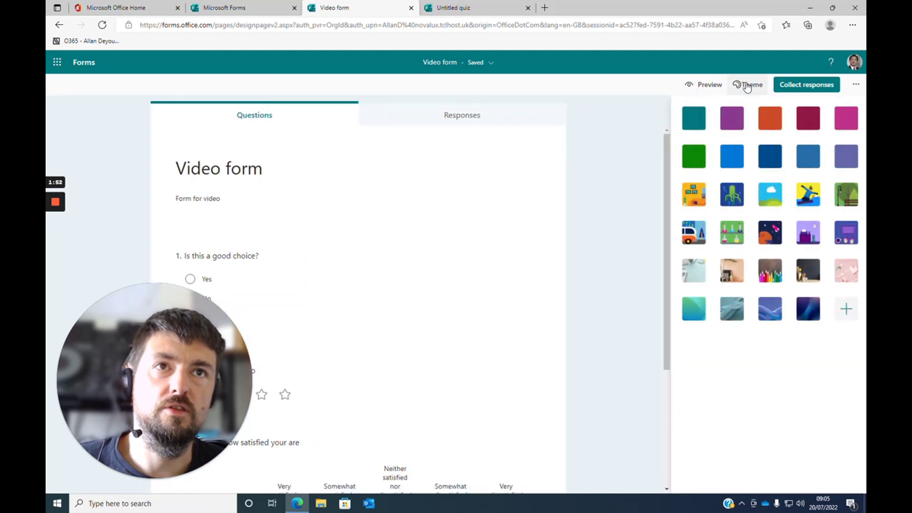
left_click(730, 198)
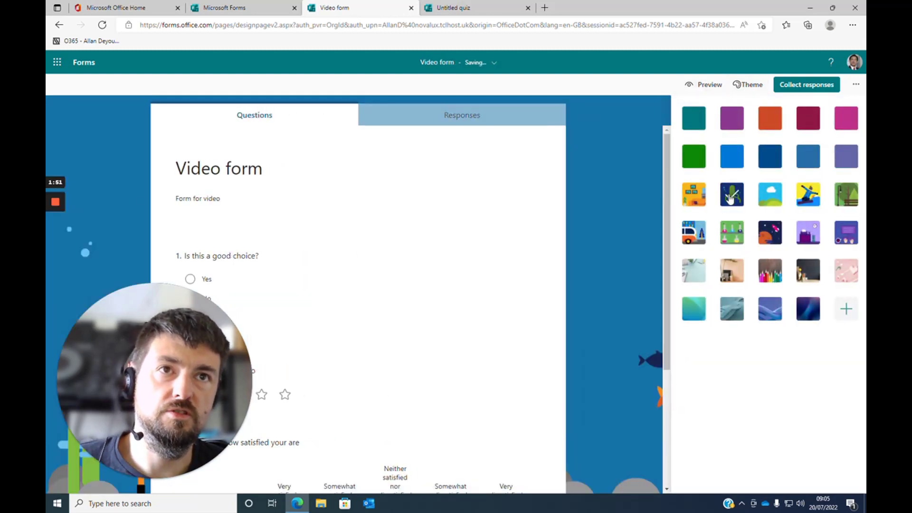
left_click(734, 236)
left_click(733, 274)
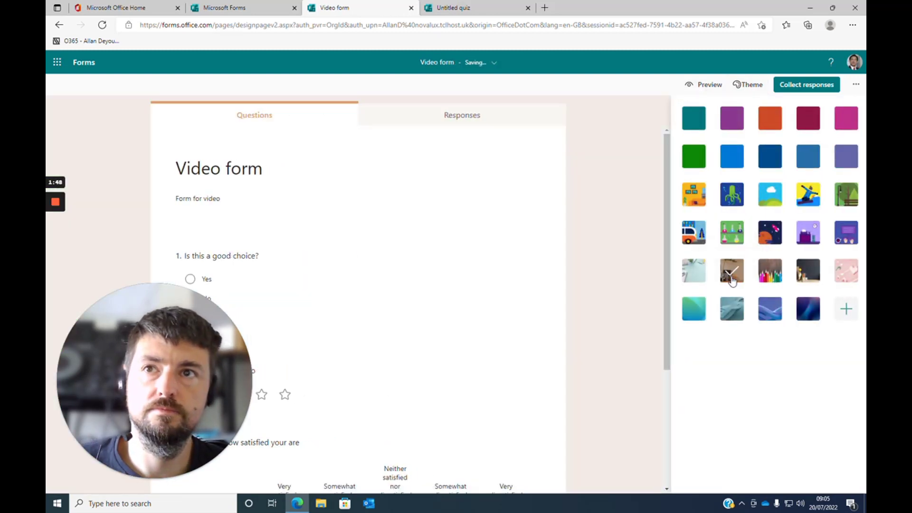
left_click(775, 279)
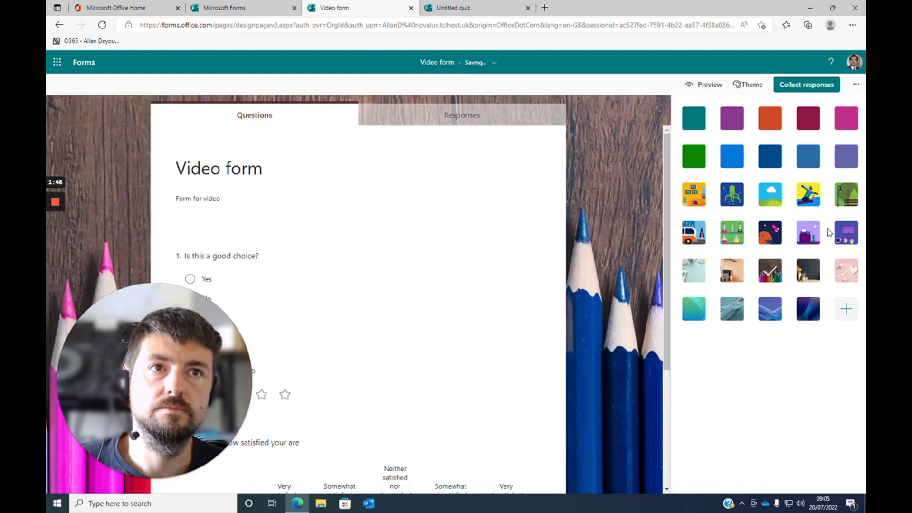
left_click(813, 235)
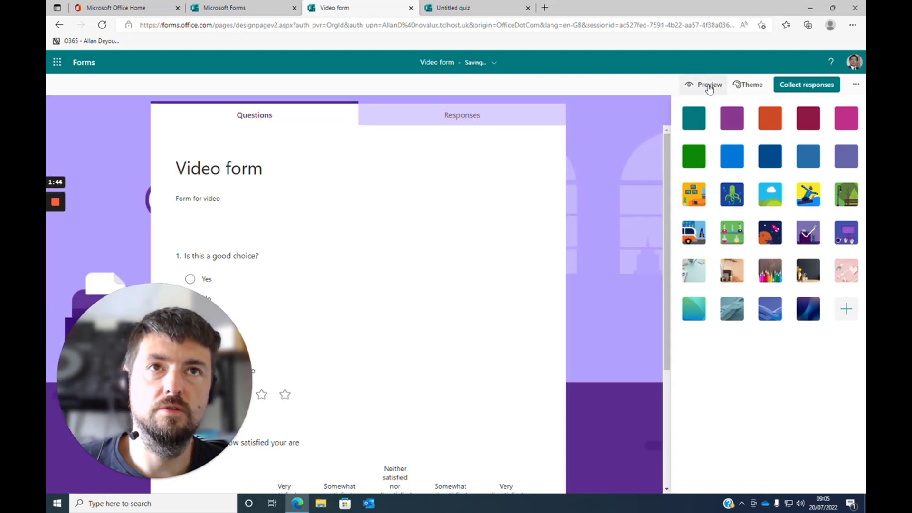
Step: Preview the form and submit a response with Yes, five stars, Very satisfied for Statement 1 and Somewhat dissatisfied for Statement 2
left_click(705, 85)
scroll(401, 159, "down", 1)
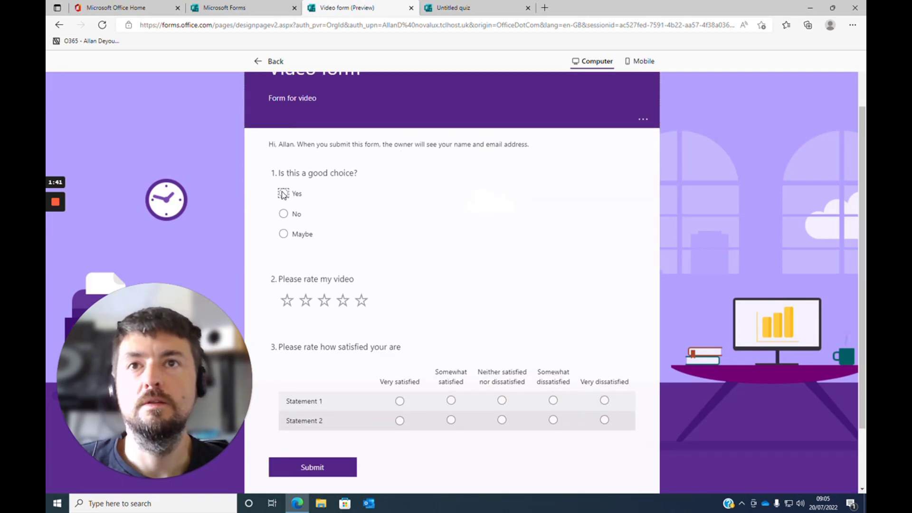
scroll(421, 196, "down", 1)
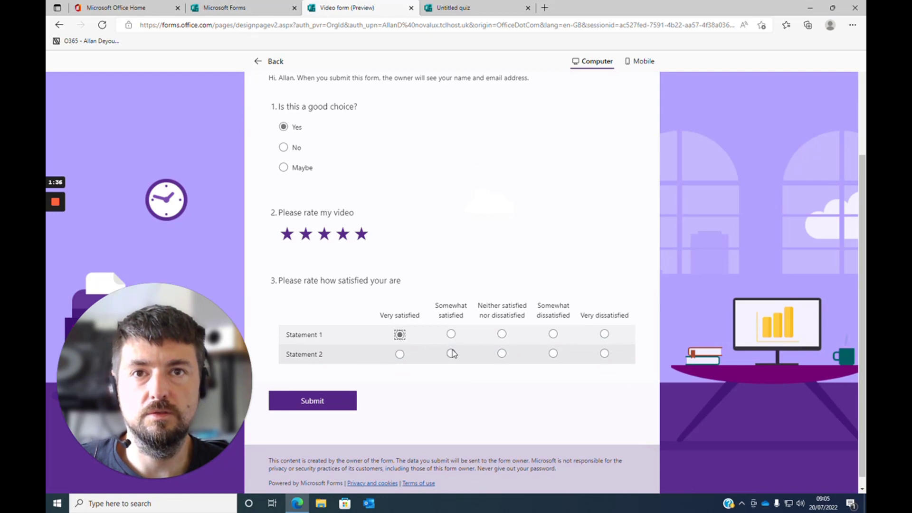
scroll(499, 375, "down", 1)
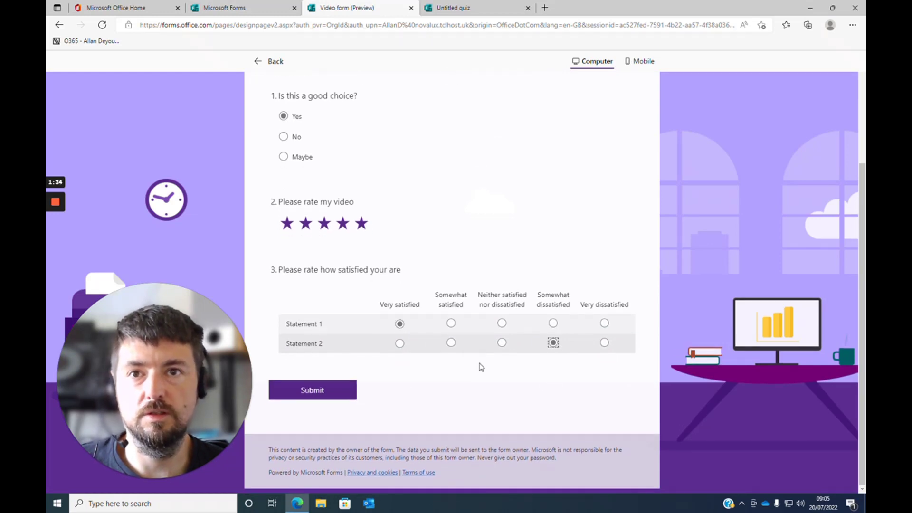
left_click(306, 391)
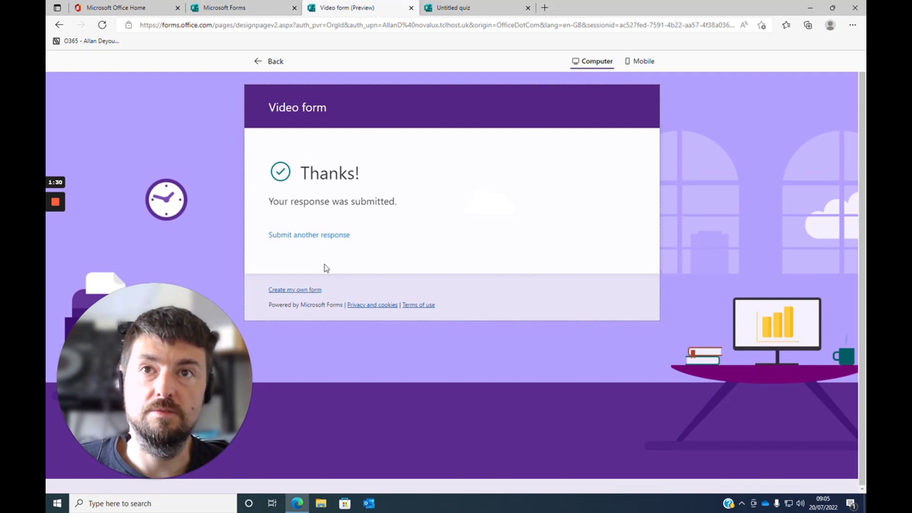
Step: Open another blank response in the preview and return to editing the form
left_click(315, 236)
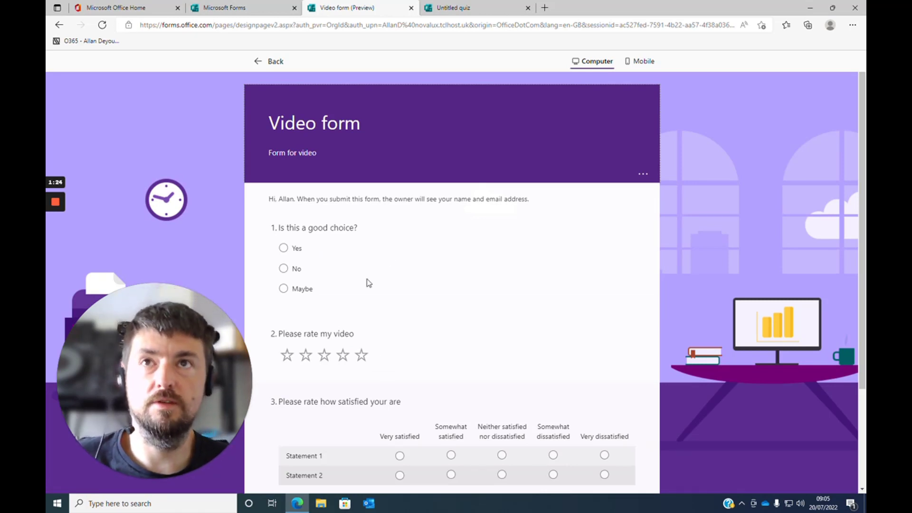
left_click(244, 6)
left_click(350, 5)
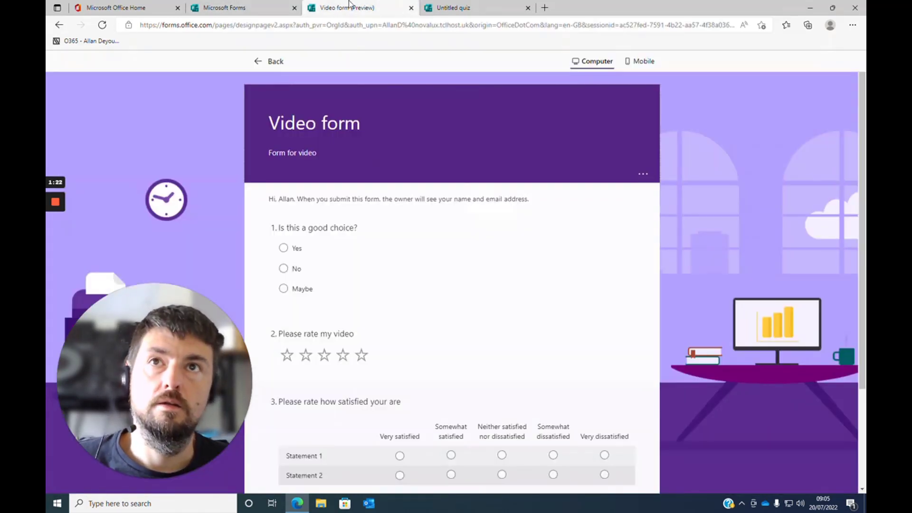
left_click(271, 61)
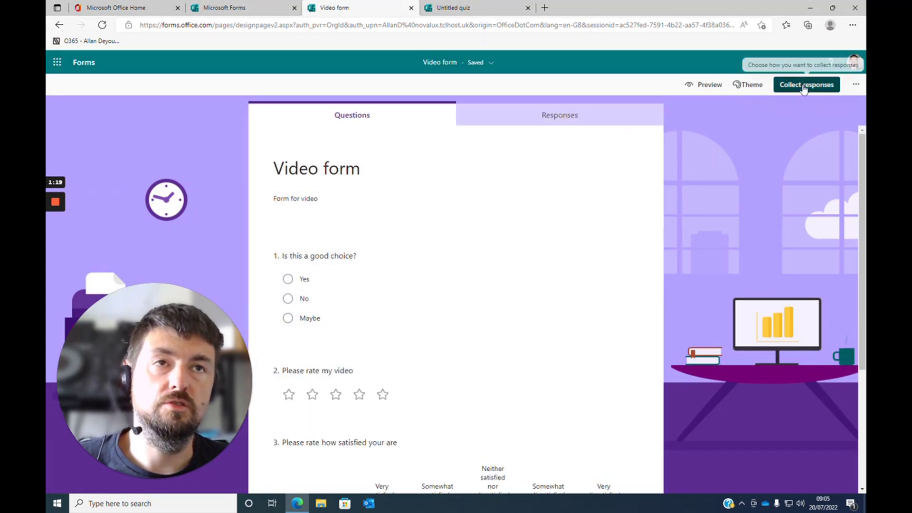
Step: Open the options for collecting responses, copy the form's link and try the Shorten URL option
left_click(803, 88)
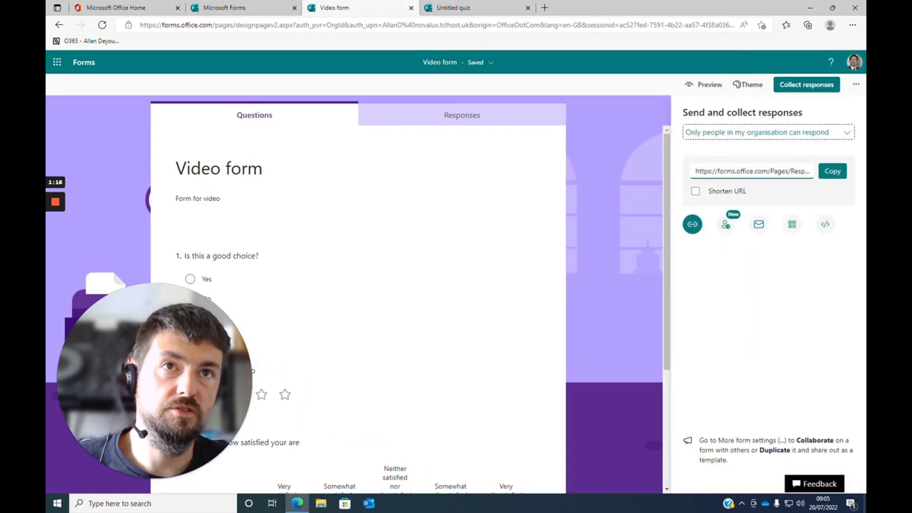
left_click(833, 178)
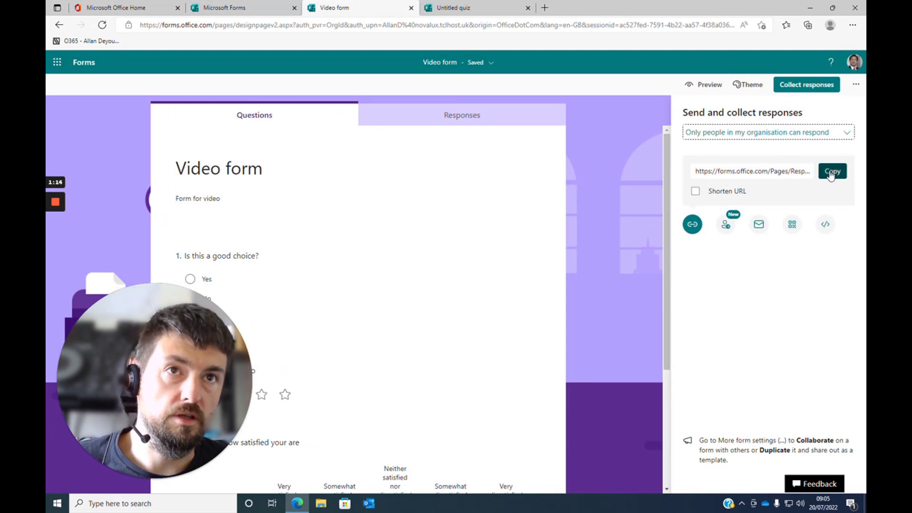
left_click(721, 192)
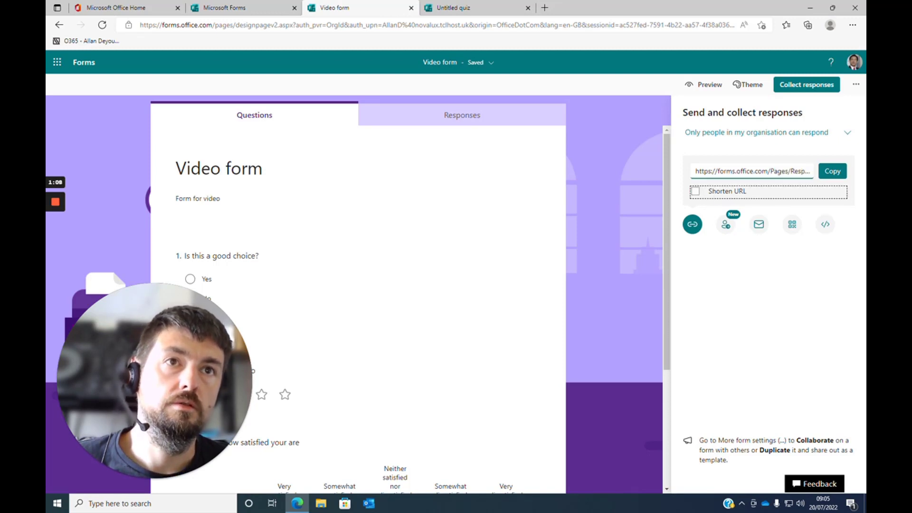
Step: Copy the form's full-length response link and paste it into the address bar of a new browser tab
left_click(754, 172)
key("ctrl+c")
left_click(544, 7)
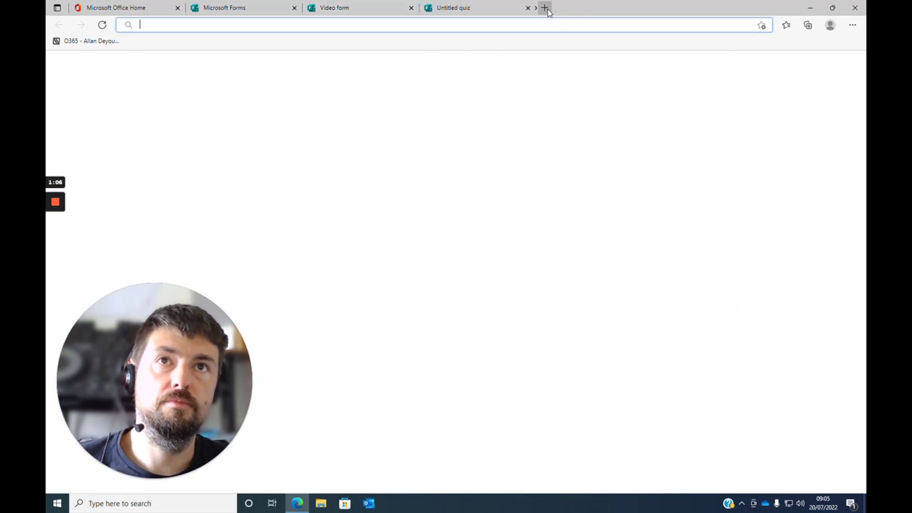
key("ctrl+v")
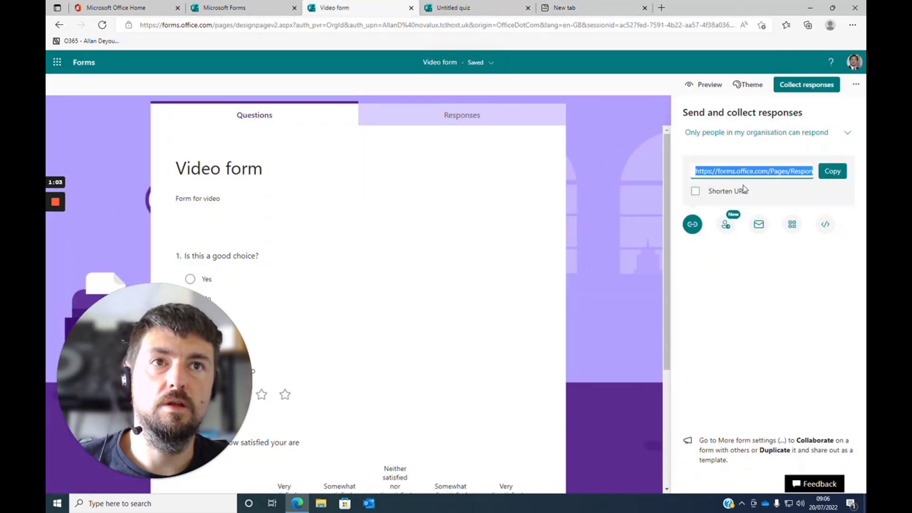
Step: Shorten the form's URL, copy it and paste it into the new browser tab's address bar in place of the long link
left_click(743, 190)
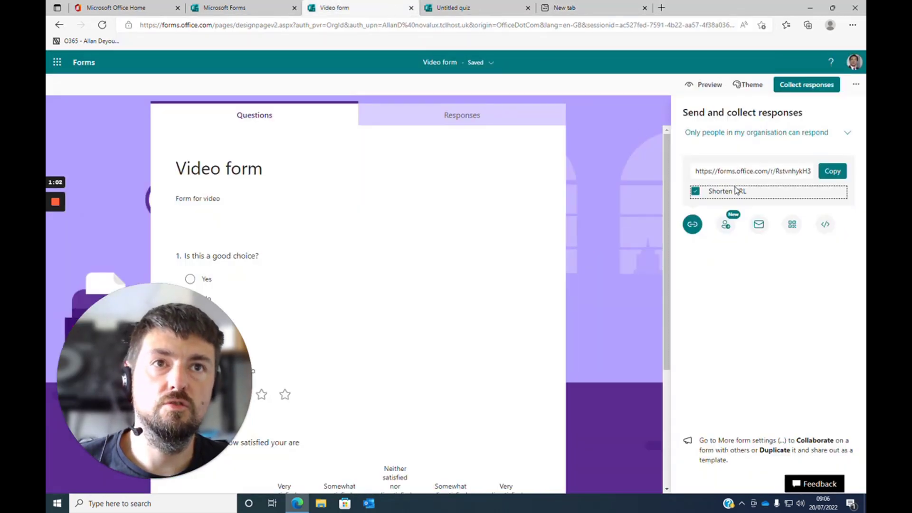
left_click(599, 5)
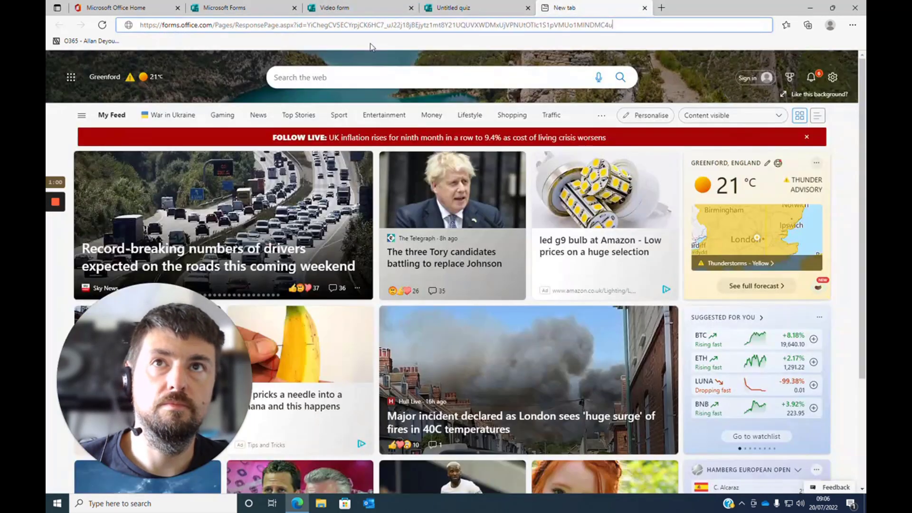
left_click(375, 27)
key("ctrl+v")
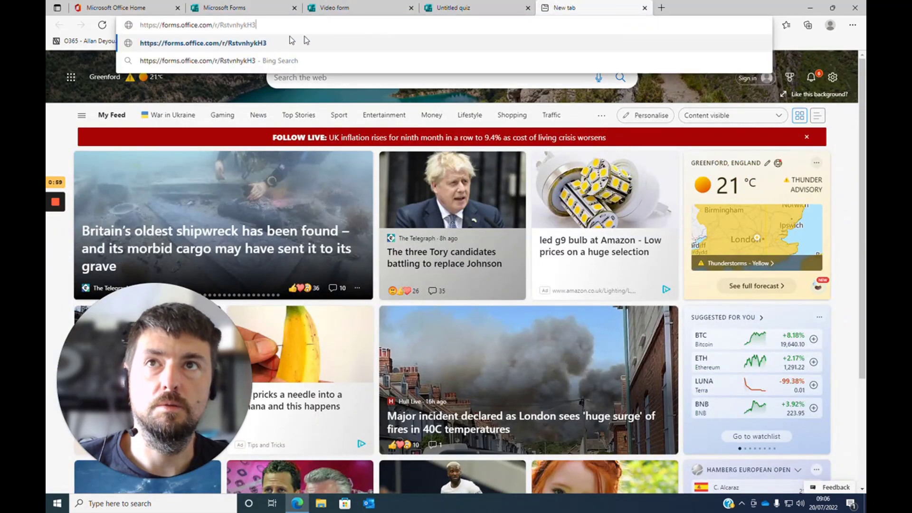
Step: Return to the Video form and review its response summary for the choice, rating and satisfaction questions
left_click(359, 9)
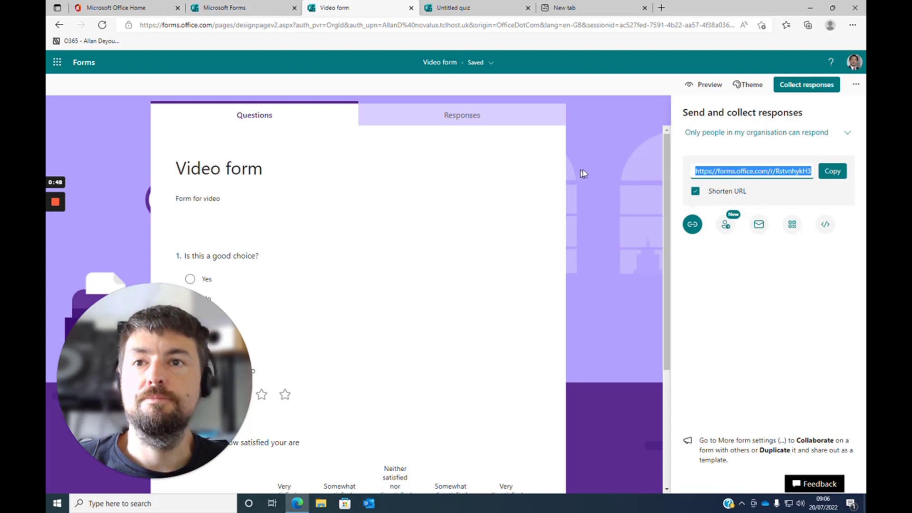
left_click(435, 123)
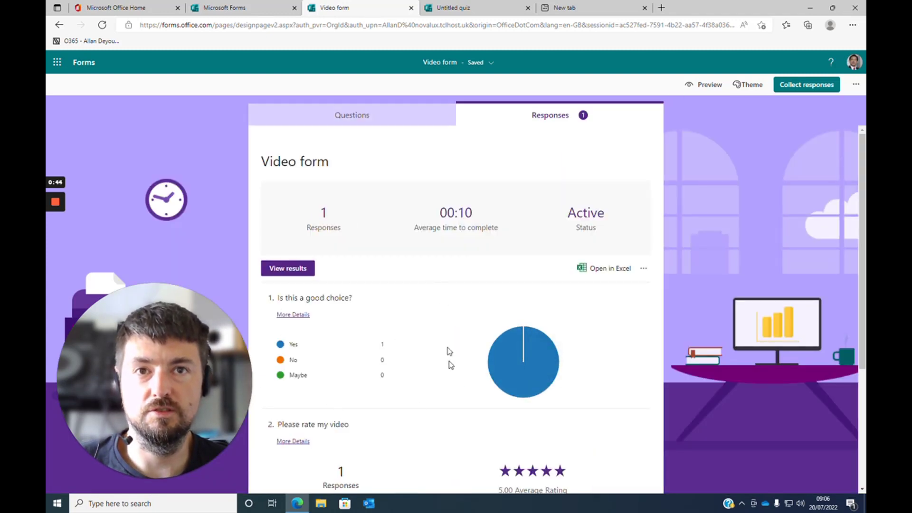
scroll(436, 351, "down", 2)
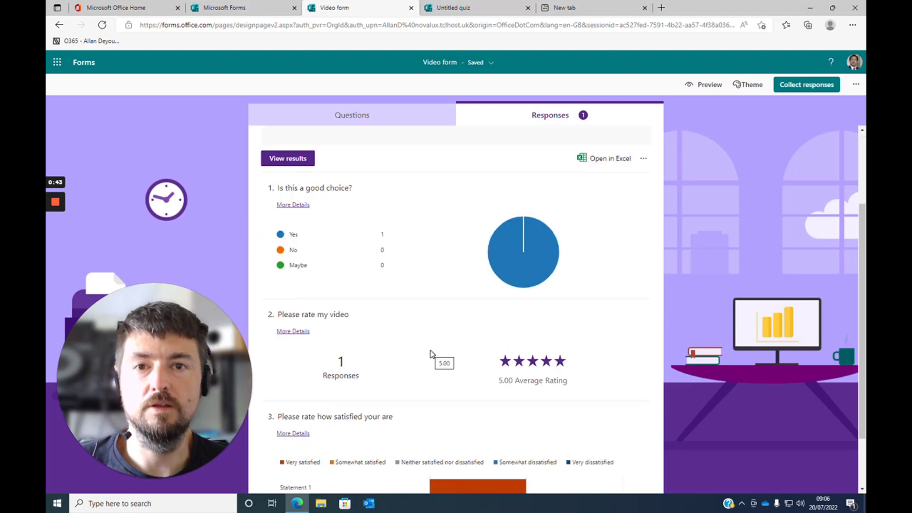